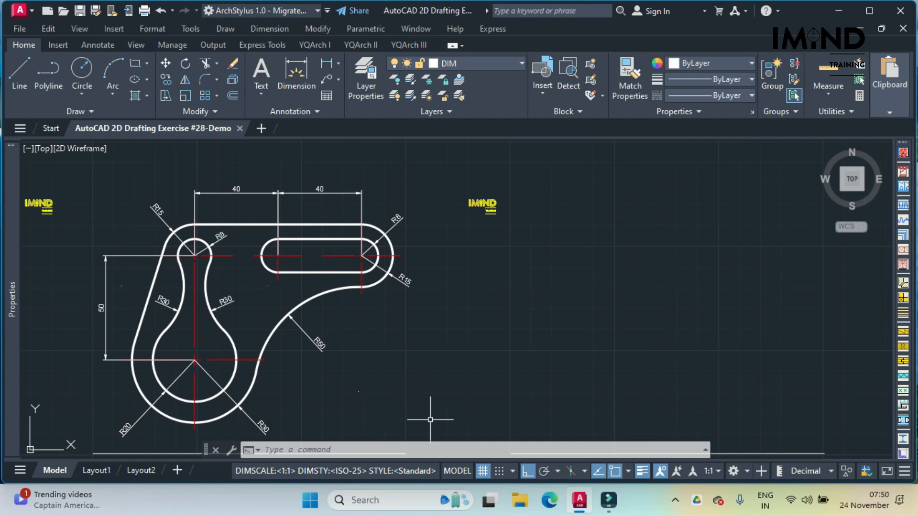
Step: Draw a circle of radius 20 in the empty area beside the reference drawing, its center level with the reference's lower circle center
{"action": "left_click", "coordinate": [81, 99]}
{"action": "left_click", "coordinate": [109, 116]}
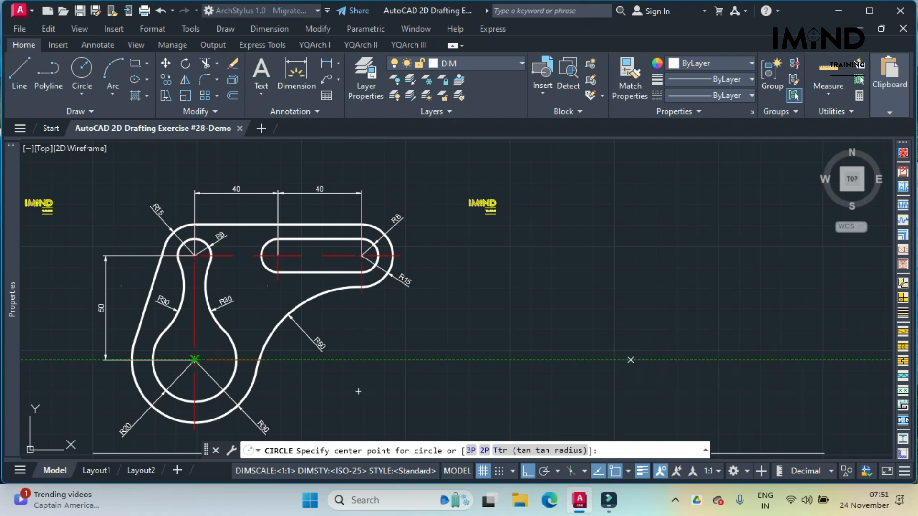
{"action": "left_click", "coordinate": [631, 360]}
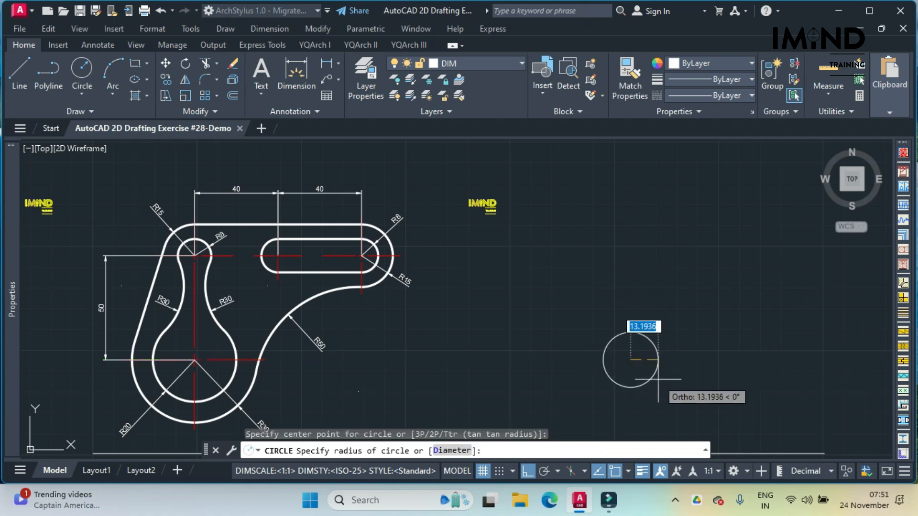
{"action": "type", "text": "20"}
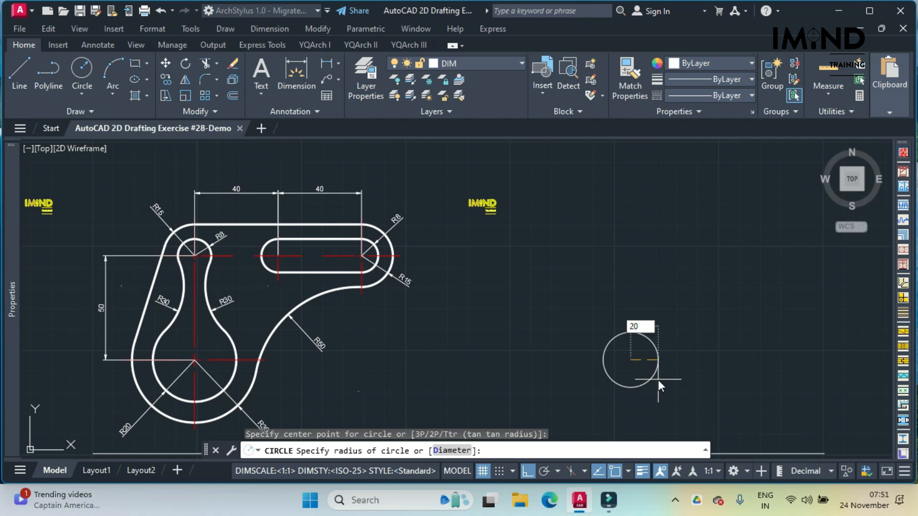
{"action": "key", "text": "Return"}
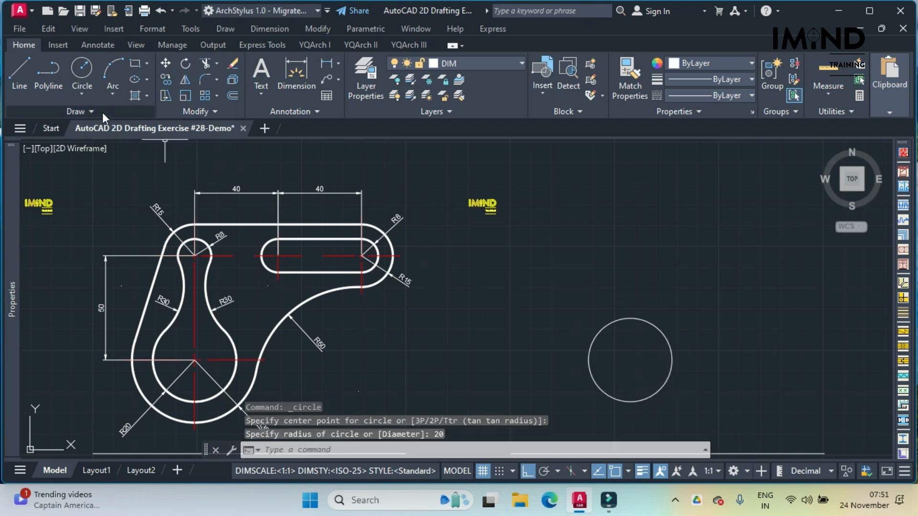
Step: Draw a concentric circle of radius 30 around the radius 20 circle
{"action": "left_click", "coordinate": [85, 96]}
{"action": "left_click", "coordinate": [95, 117]}
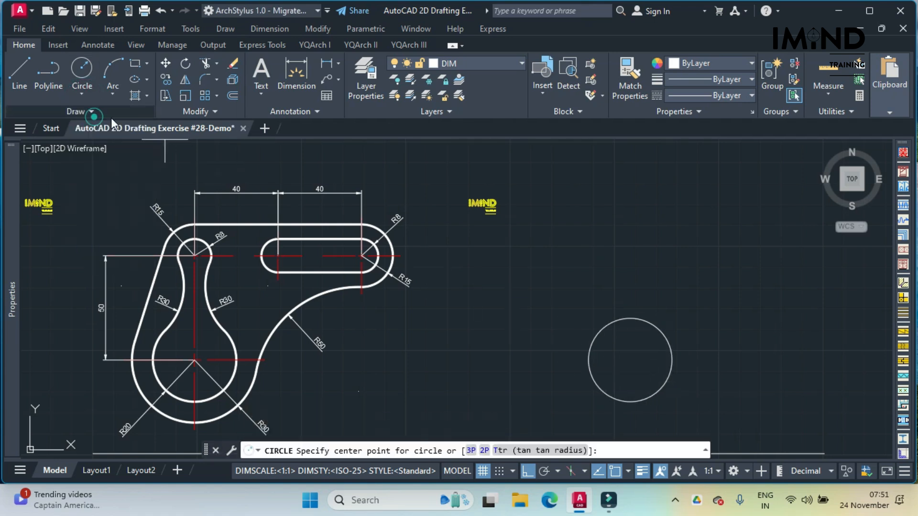
{"action": "left_click", "coordinate": [631, 360]}
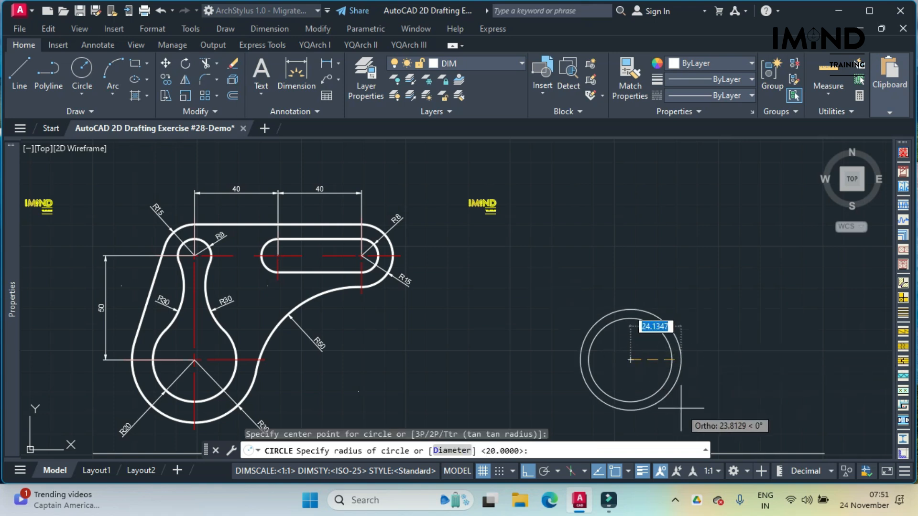
{"action": "type", "text": "30"}
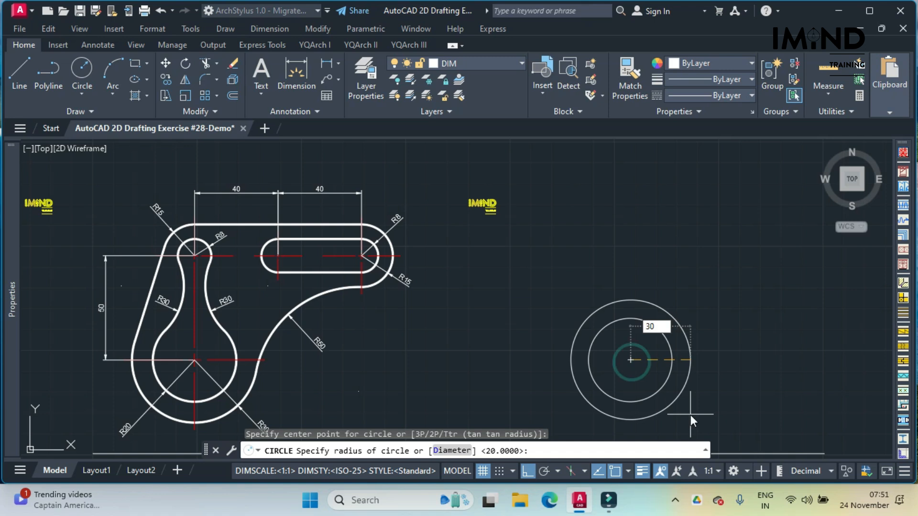
{"action": "key", "text": "Return"}
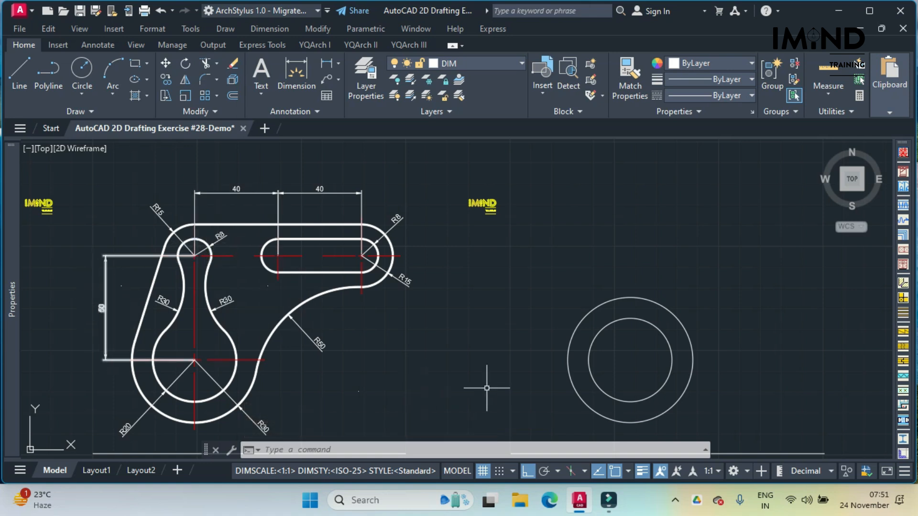
Step: Draw a circle of radius 8 with its center offset 50 directly above the center of the two concentric circles
{"action": "left_click", "coordinate": [82, 98]}
{"action": "left_click", "coordinate": [101, 125]}
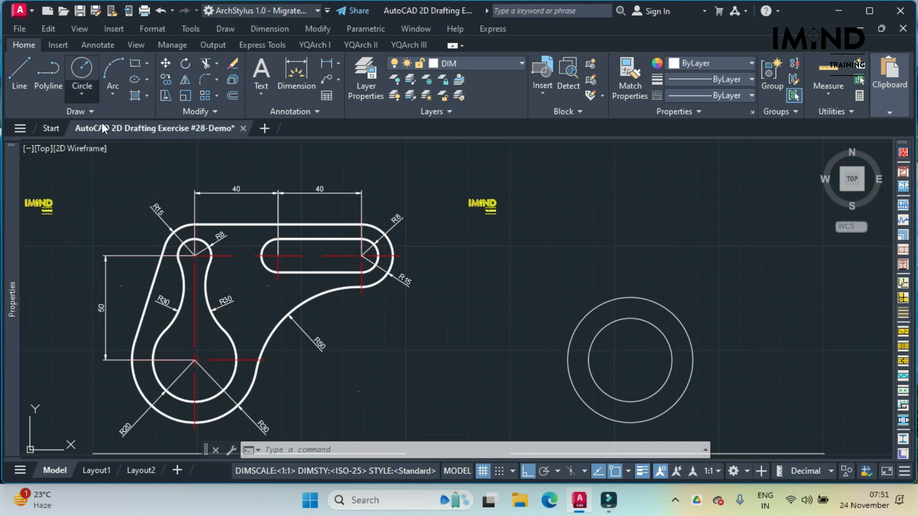
{"action": "mouse_move", "coordinate": [102, 122]}
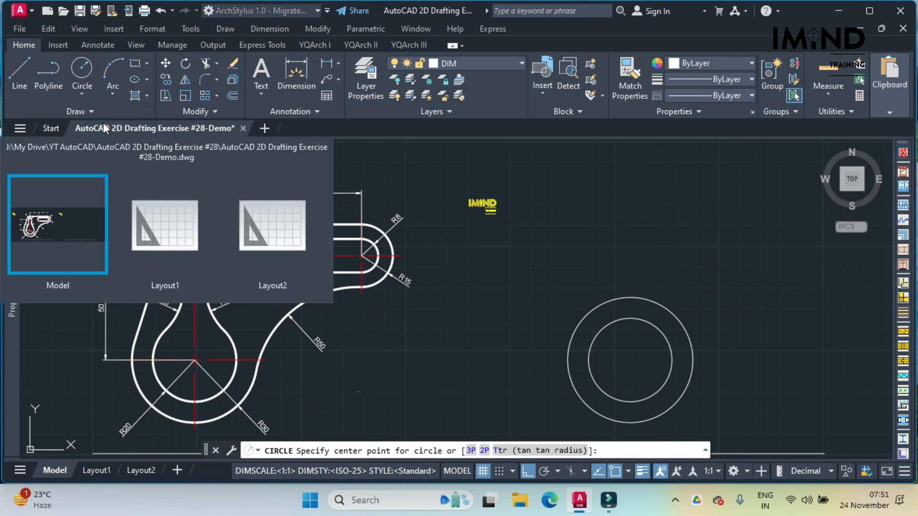
{"action": "right_click", "coordinate": [605, 260], "text": "shift"}
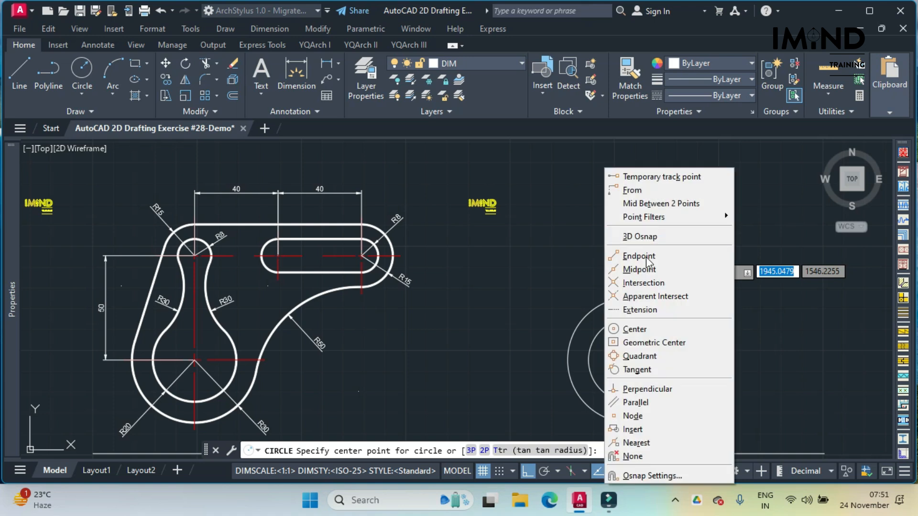
{"action": "left_click", "coordinate": [653, 191]}
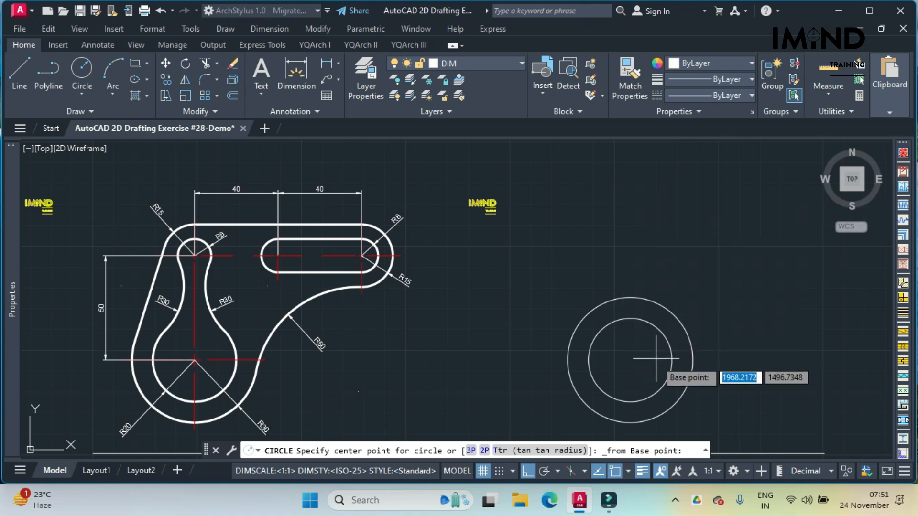
{"action": "left_click", "coordinate": [630, 360]}
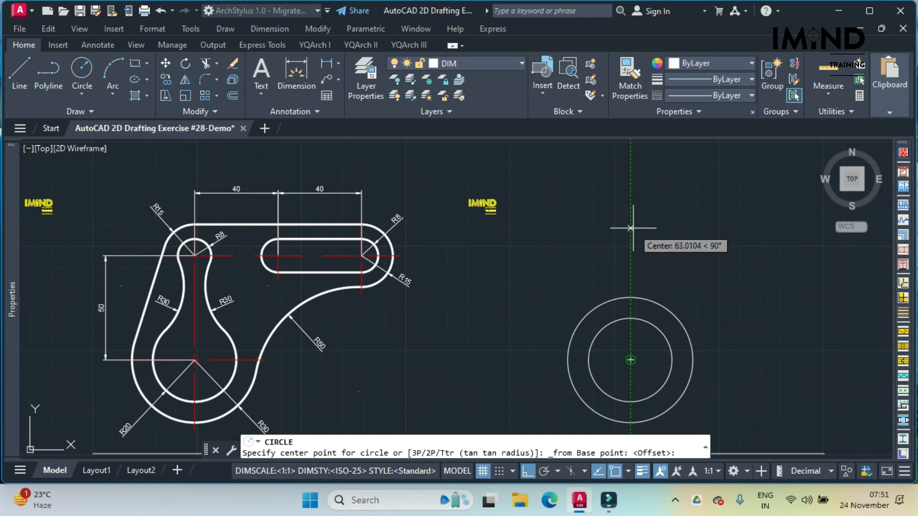
{"action": "type", "text": "50"}
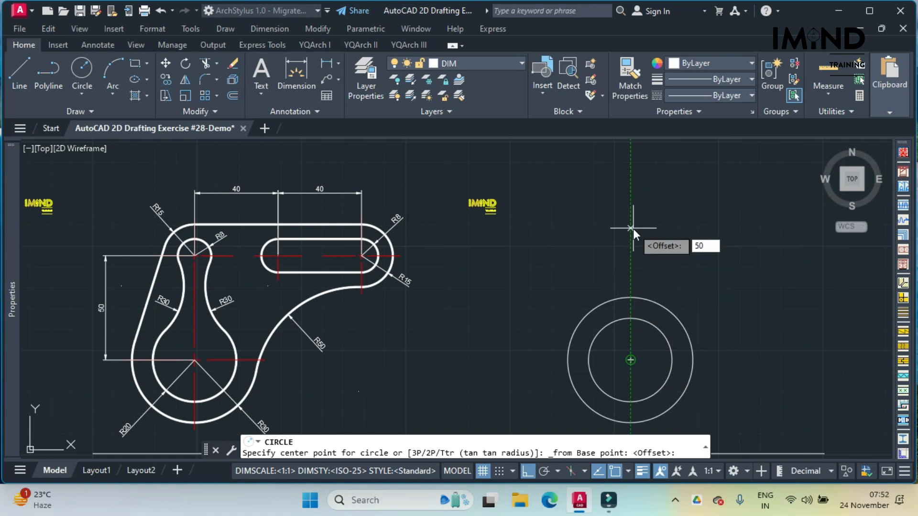
{"action": "key", "text": "Return"}
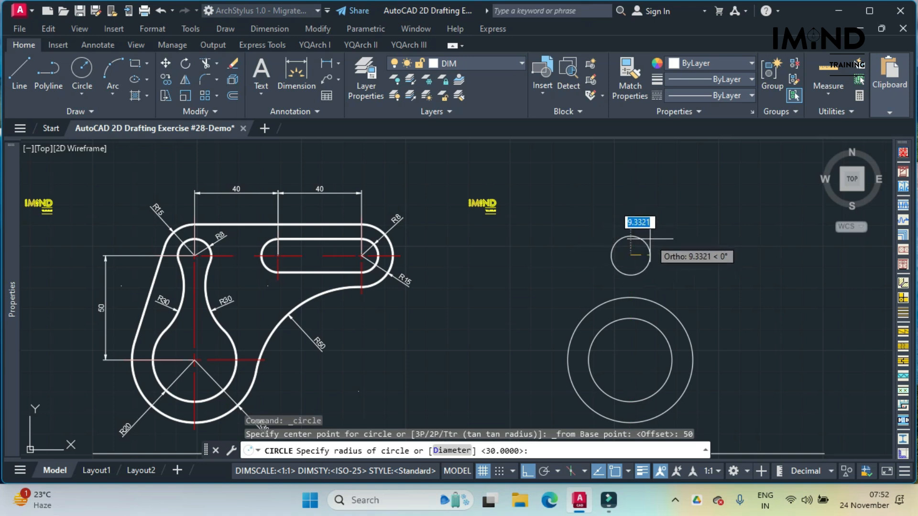
{"action": "type", "text": "8"}
{"action": "key", "text": "Return"}
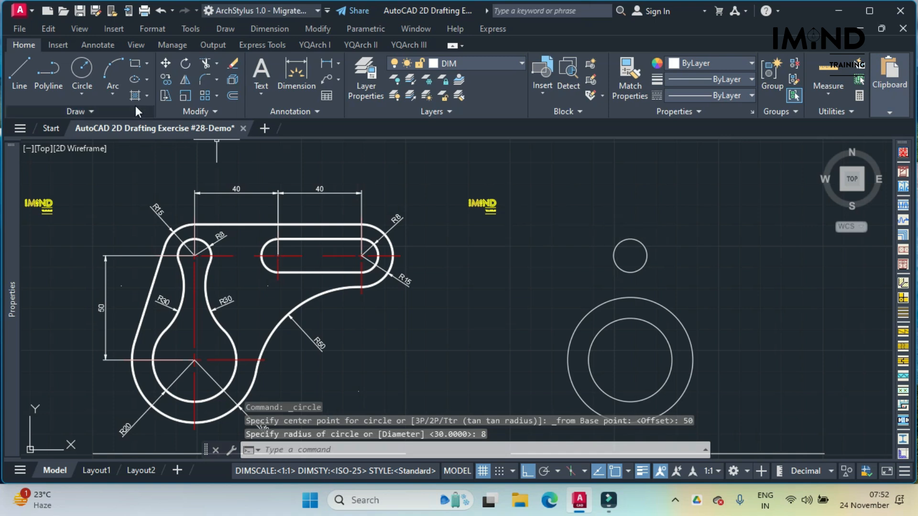
Step: Draw a concentric circle of radius 15 around the radius 8 circle
{"action": "left_click", "coordinate": [88, 93]}
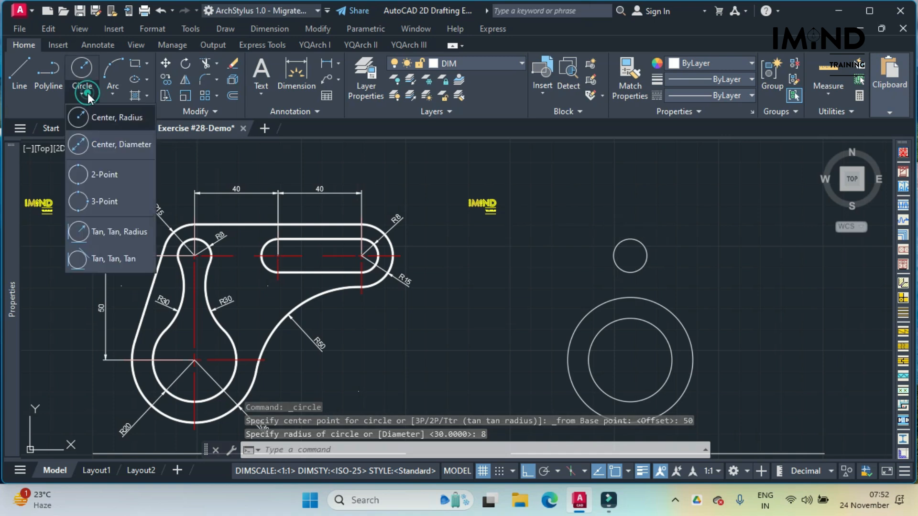
{"action": "left_click", "coordinate": [106, 118]}
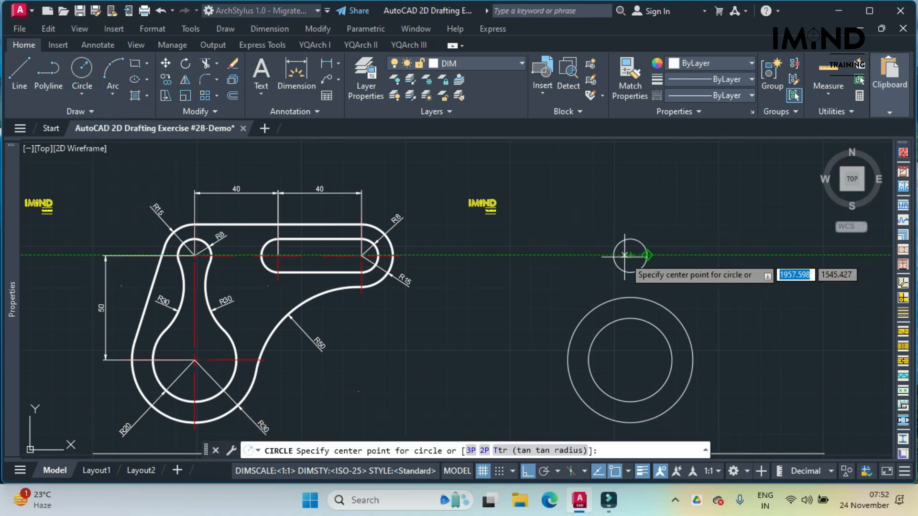
{"action": "left_click", "coordinate": [647, 255]}
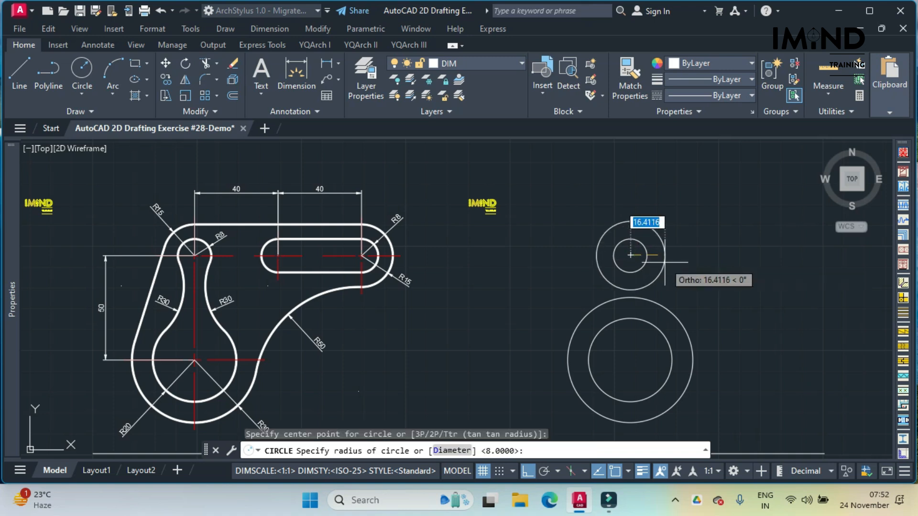
{"action": "type", "text": "15"}
{"action": "key", "text": "Return"}
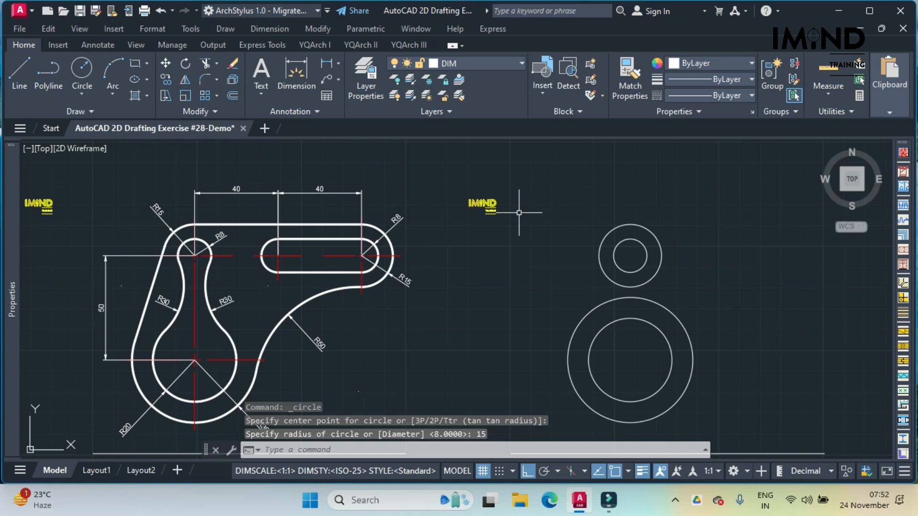
Step: Draw a line tangent to the left sides of the radius 15 circle and the radius 30 circle
{"action": "type", "text": "l"}
{"action": "key", "text": "Return"}
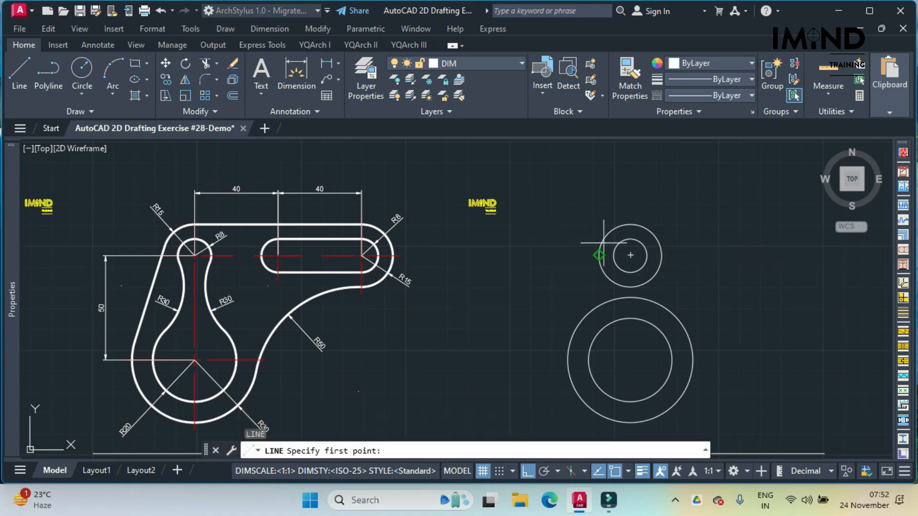
{"action": "type", "text": "tan"}
{"action": "key", "text": "Return"}
{"action": "left_click", "coordinate": [602, 244]}
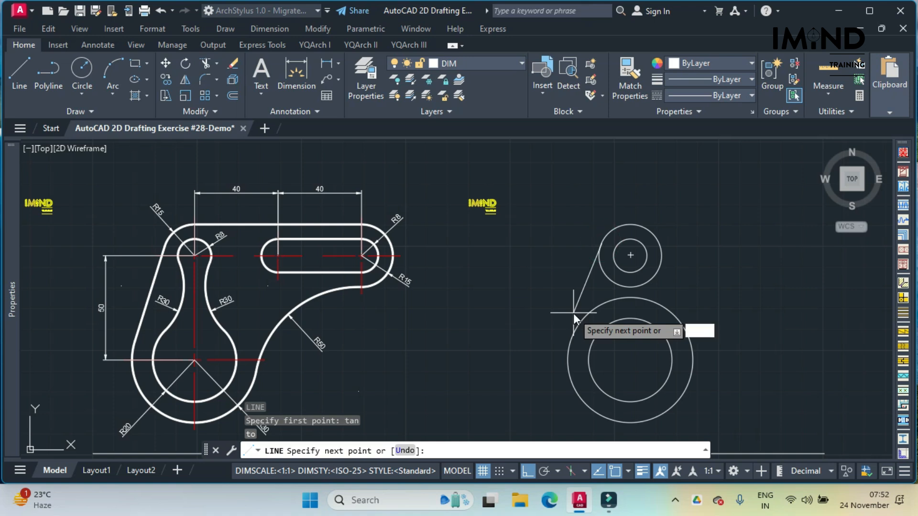
{"action": "type", "text": "tan"}
{"action": "key", "text": "Return"}
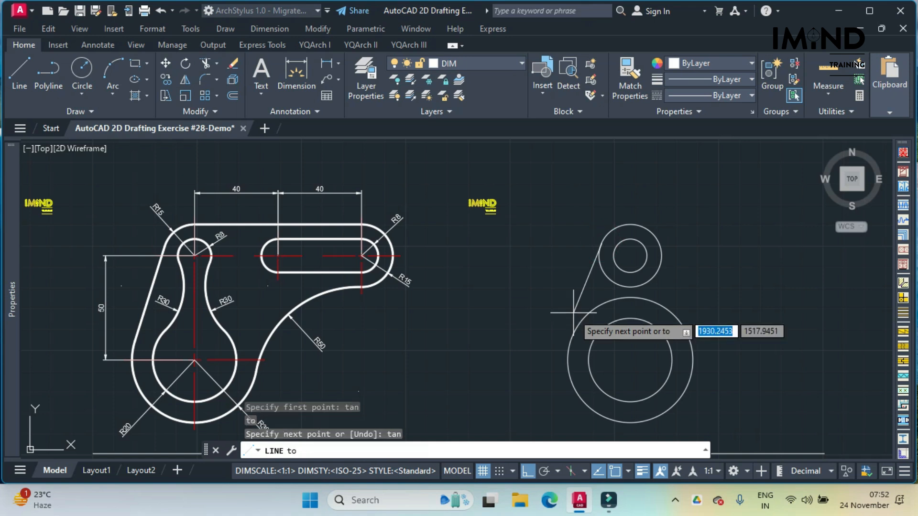
{"action": "left_click", "coordinate": [568, 354]}
{"action": "key", "text": "Return"}
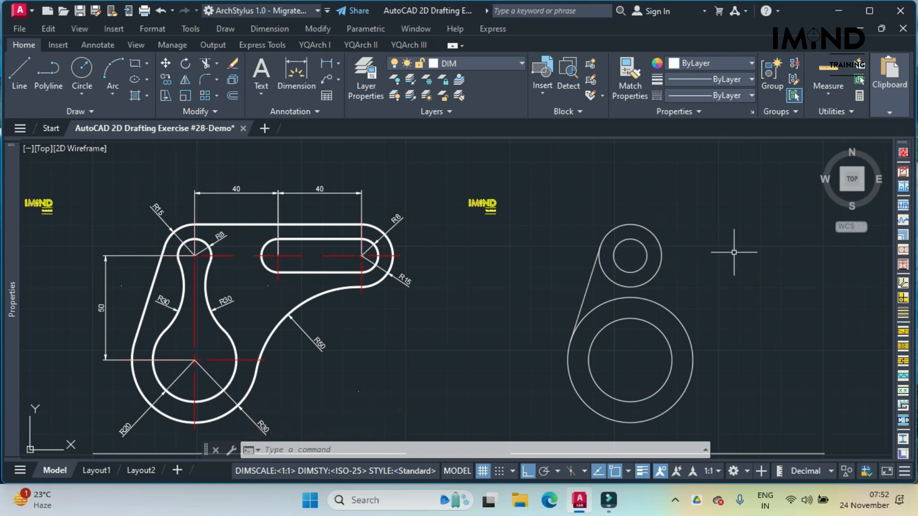
Step: Copy the radius 8 circle 40 units horizontally to the right, using its center as the base point
{"action": "middle_click_drag", "start_coordinate": [732, 268], "coordinate": [651, 263]}
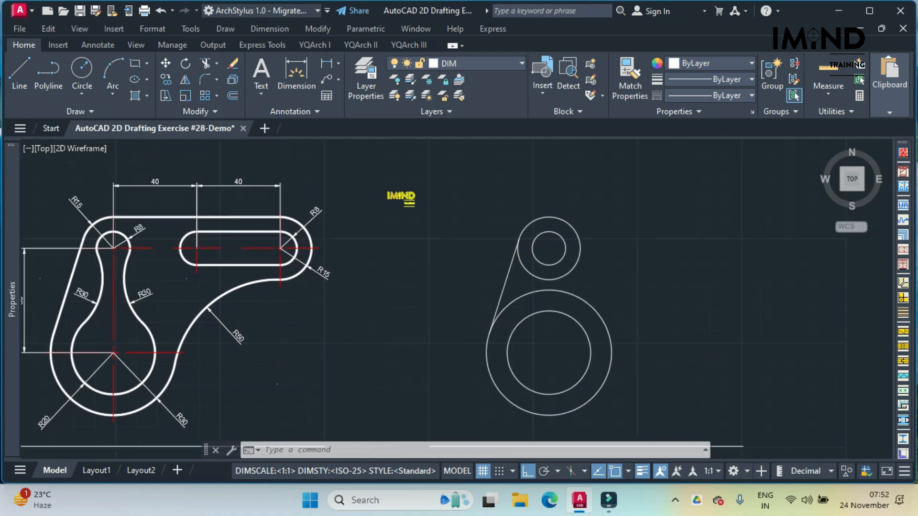
{"action": "type", "text": "co"}
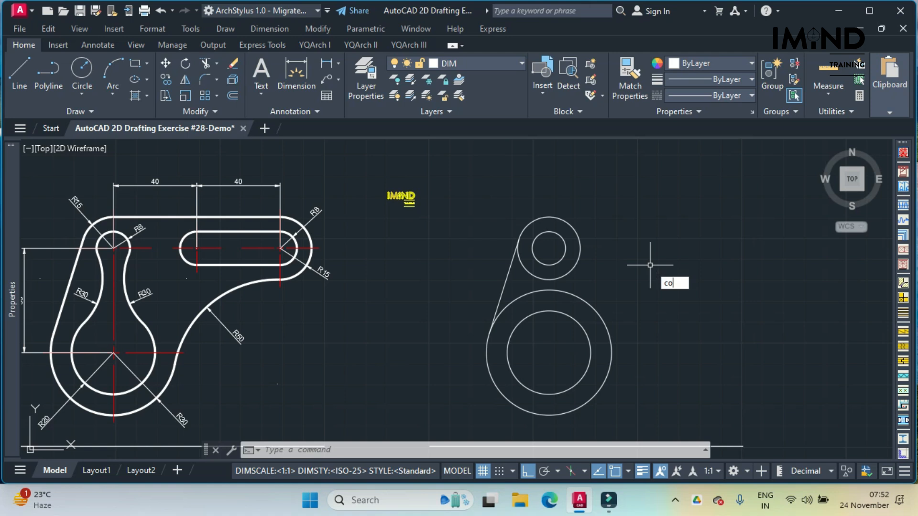
{"action": "key", "text": "Return"}
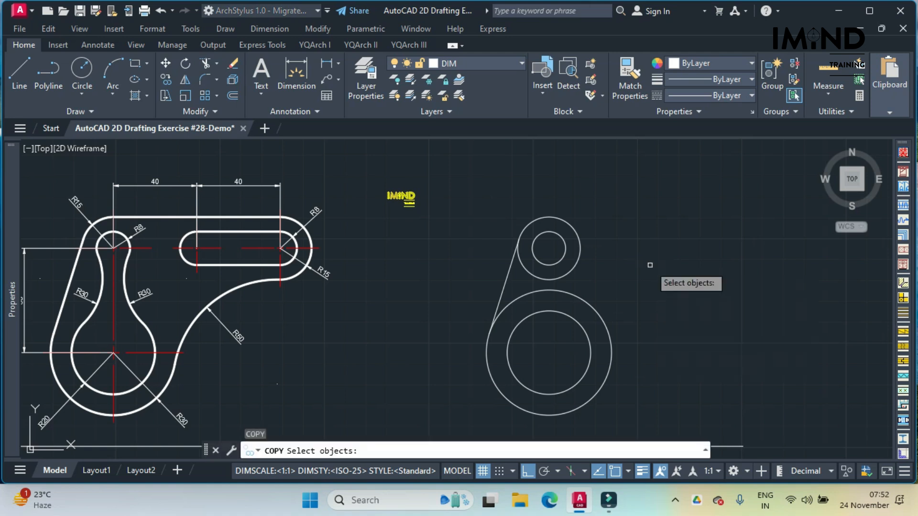
{"action": "left_click", "coordinate": [555, 234]}
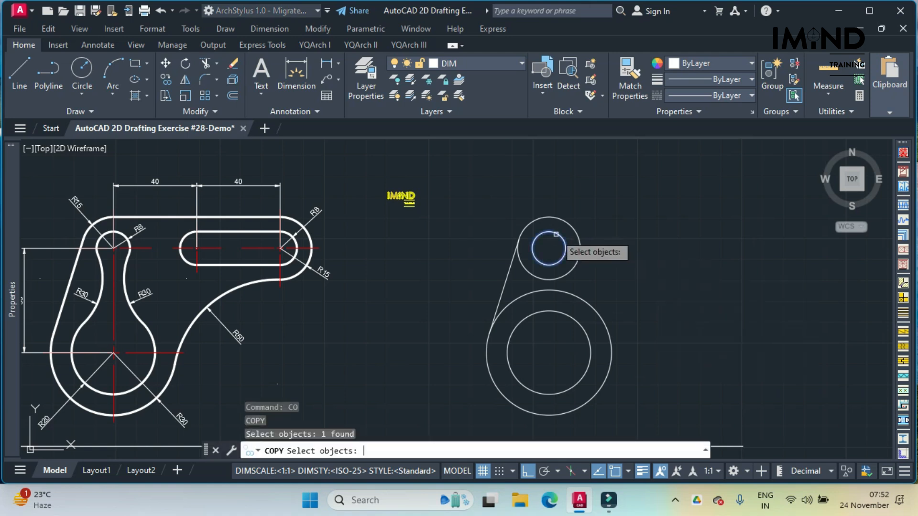
{"action": "key", "text": "Return"}
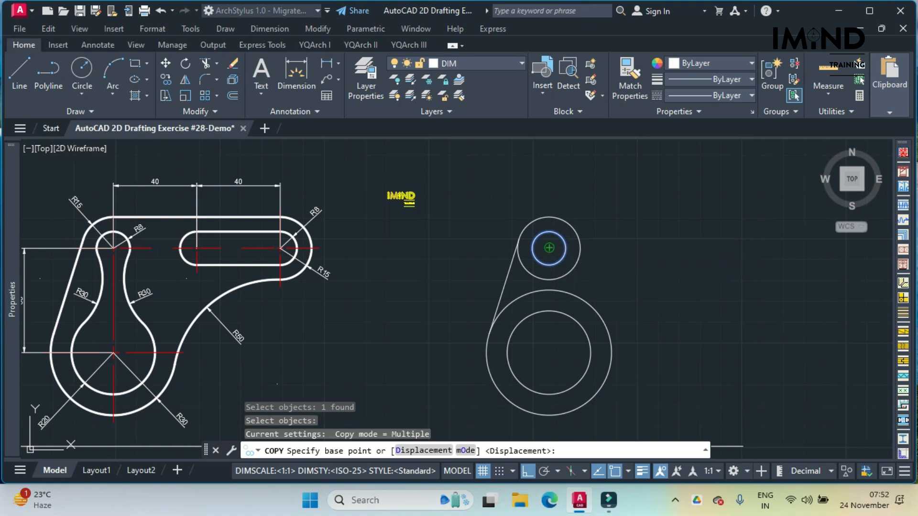
{"action": "left_click", "coordinate": [549, 248]}
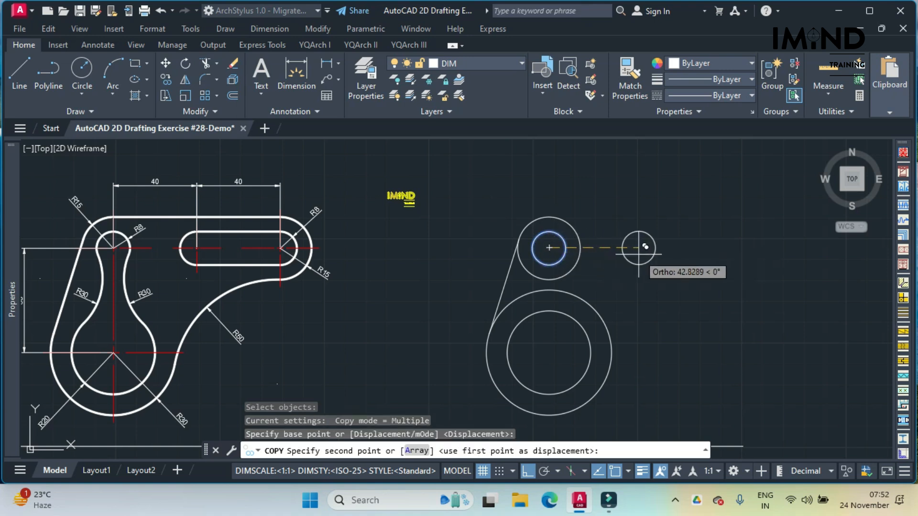
{"action": "type", "text": "40"}
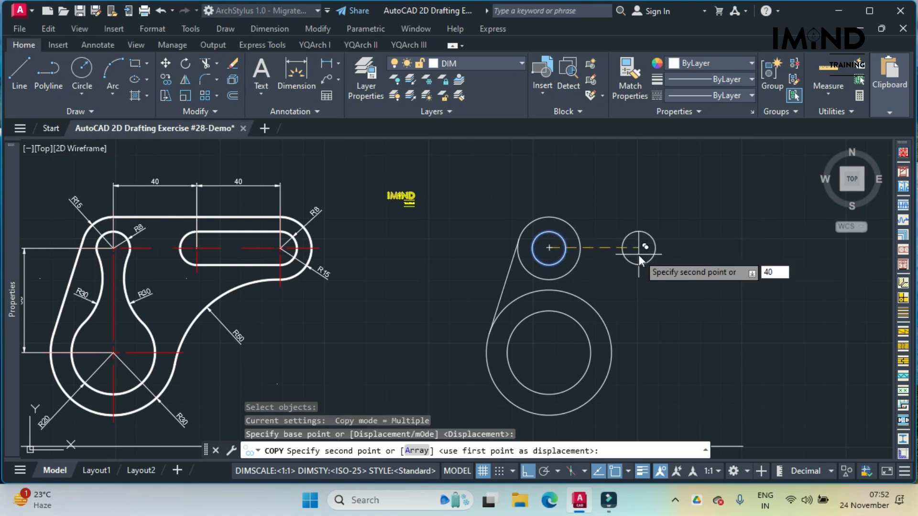
{"action": "key", "text": "Return"}
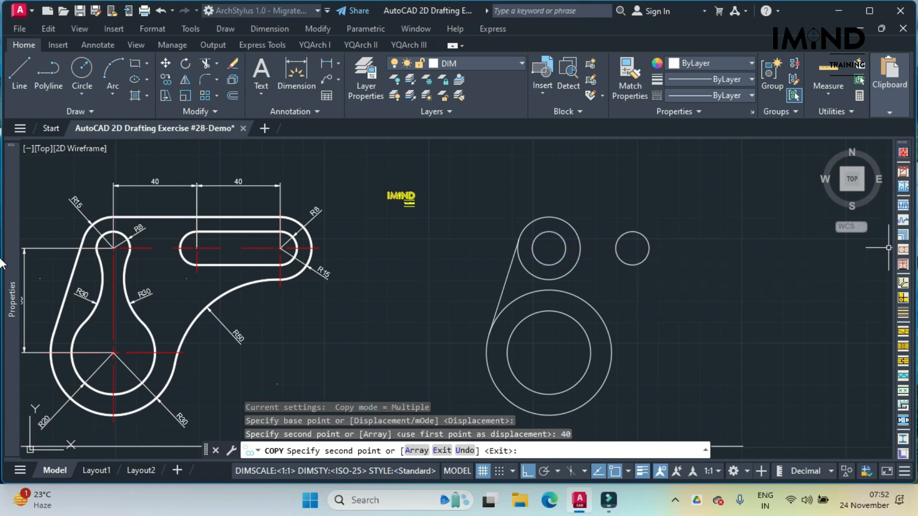
{"action": "key", "text": "Escape"}
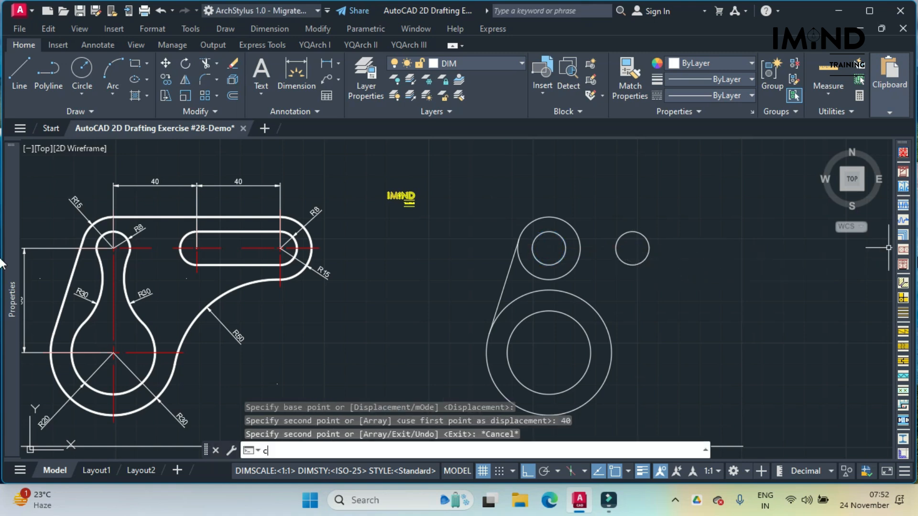
Step: Copy the rightmost radius 8 circle 40 units horizontally to the right, using its center as the base point
{"action": "type", "text": "co"}
{"action": "key", "text": "Return"}
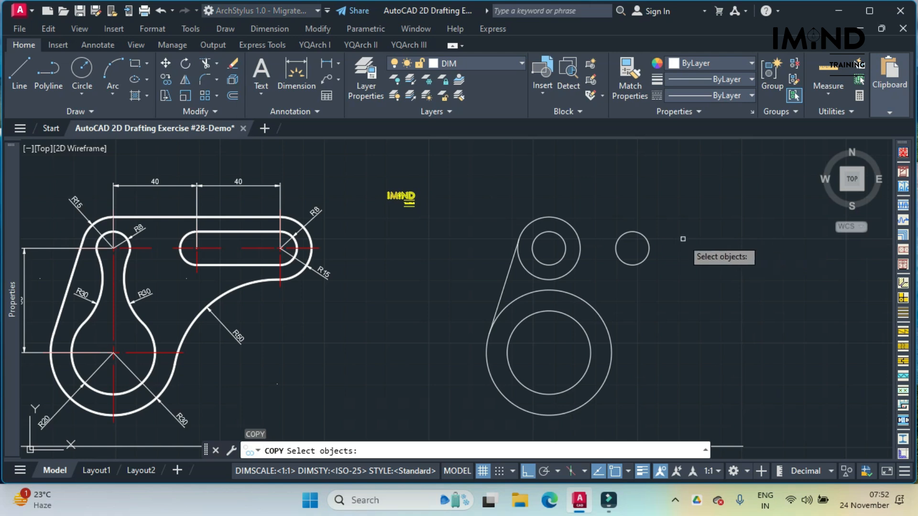
{"action": "left_click", "coordinate": [645, 238]}
{"action": "key", "text": "Return"}
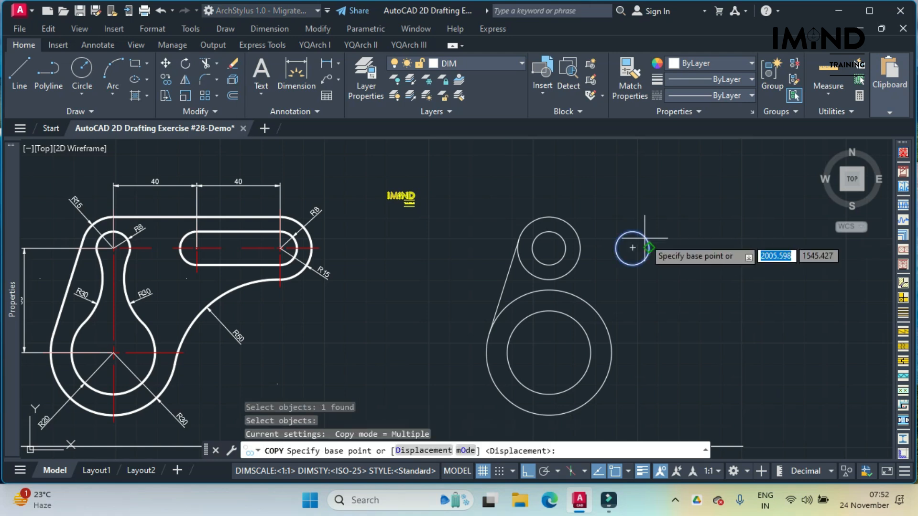
{"action": "left_click", "coordinate": [633, 248]}
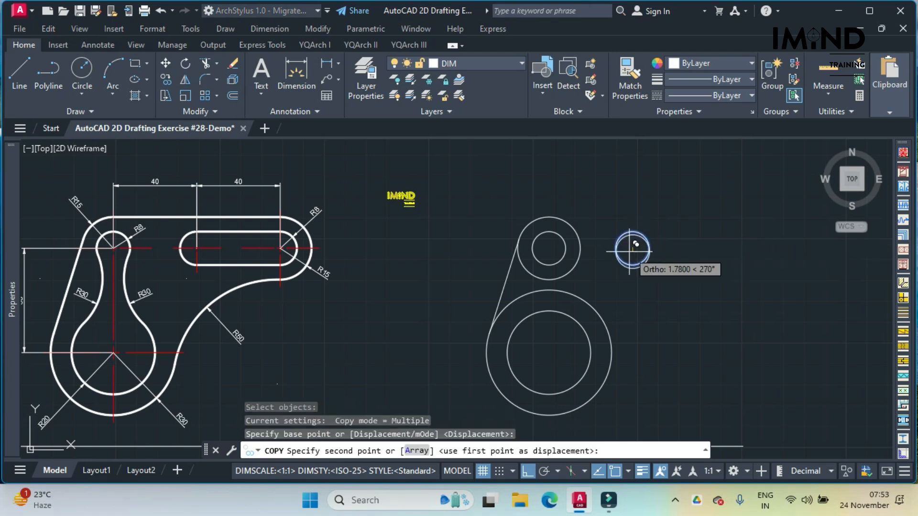
{"action": "type", "text": "40"}
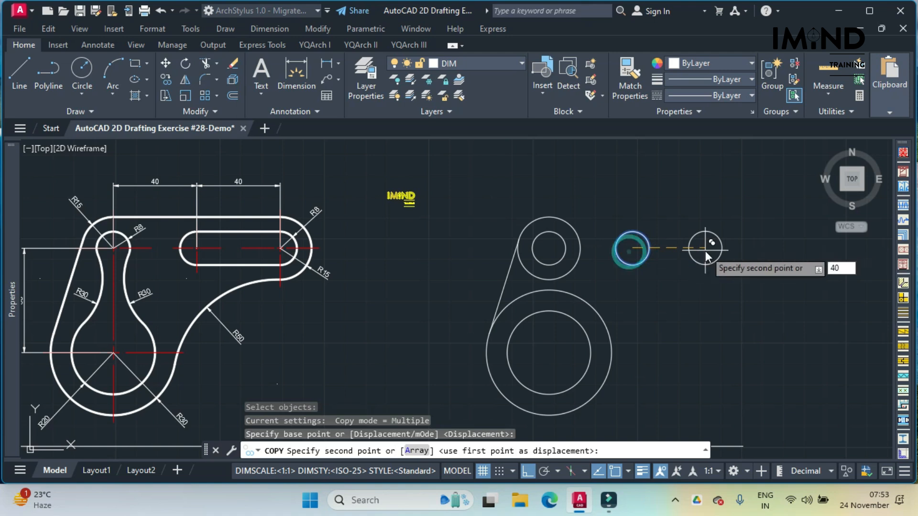
{"action": "key", "text": "Return"}
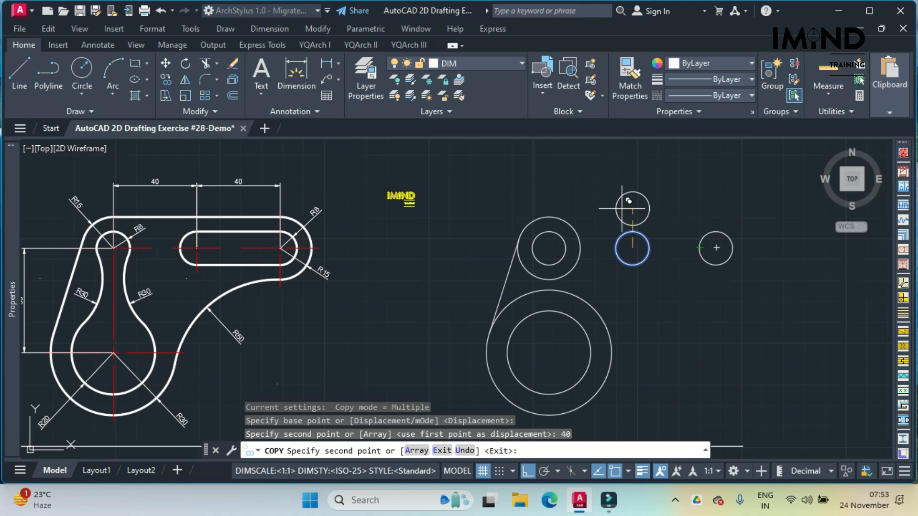
{"action": "key", "text": "Return"}
Step: Draw a line tangent to the tops of the two radius 8 circles on the right to form the slot's upper edge
{"action": "type", "text": "l"}
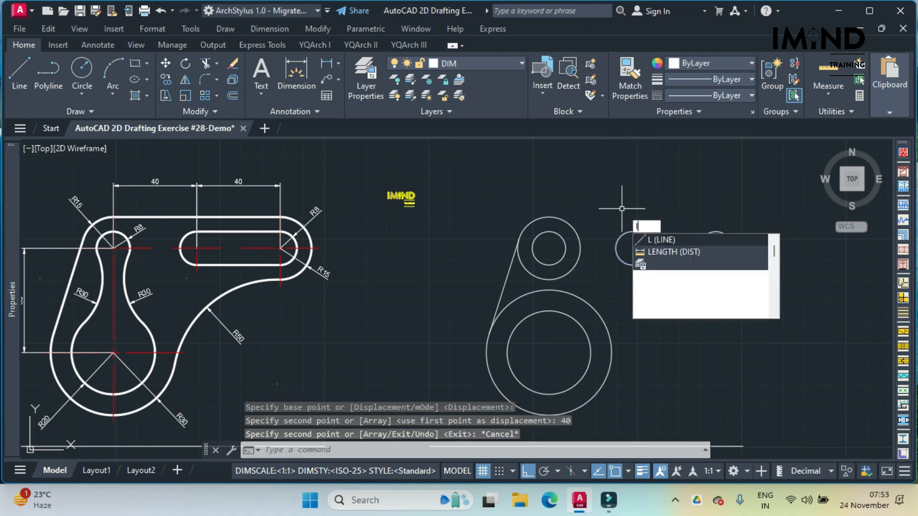
{"action": "key", "text": "Return"}
{"action": "type", "text": "tan"}
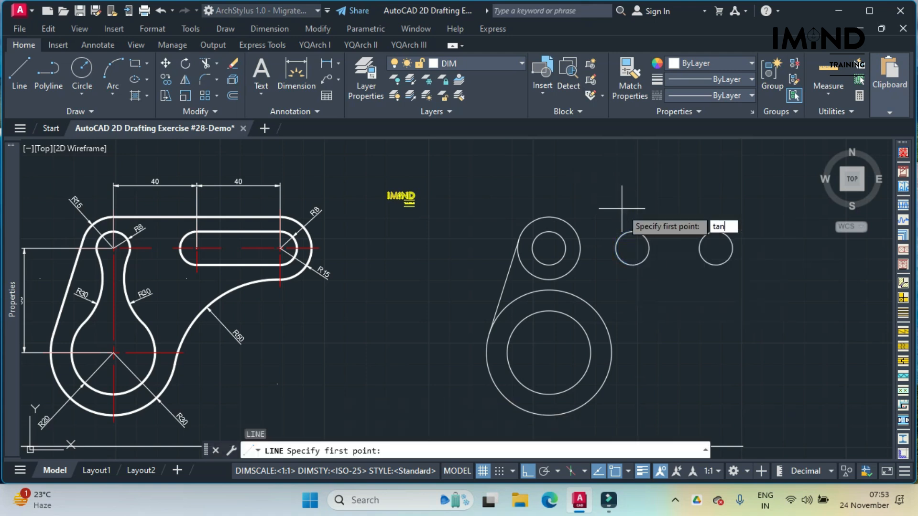
{"action": "key", "text": "Return"}
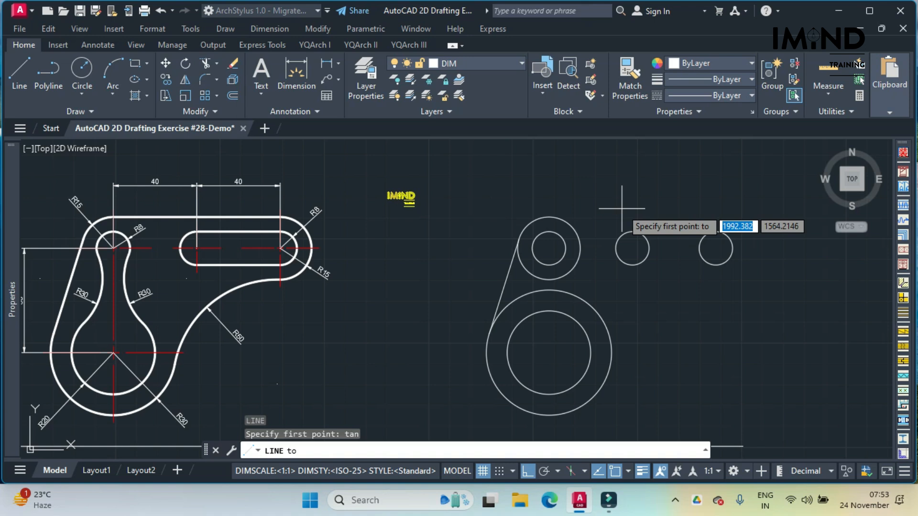
{"action": "left_click", "coordinate": [711, 233]}
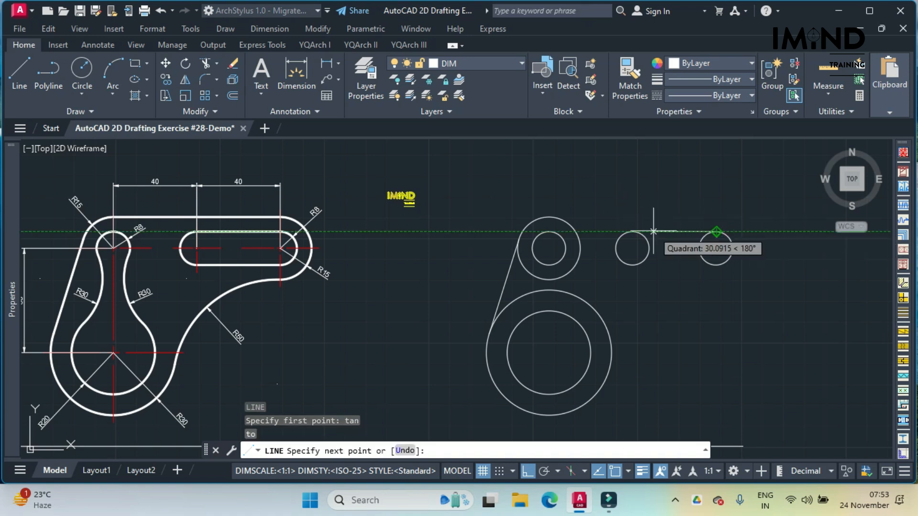
{"action": "type", "text": "tan"}
{"action": "key", "text": "Return"}
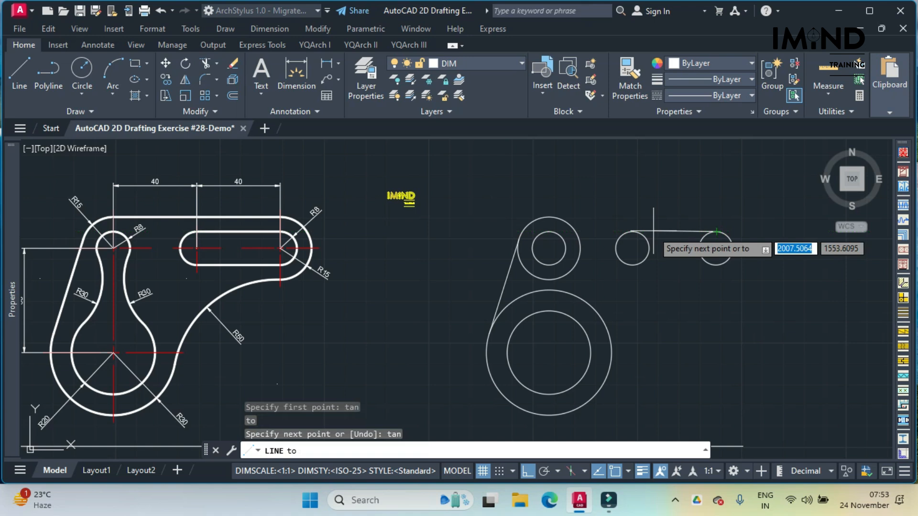
{"action": "left_click", "coordinate": [633, 234]}
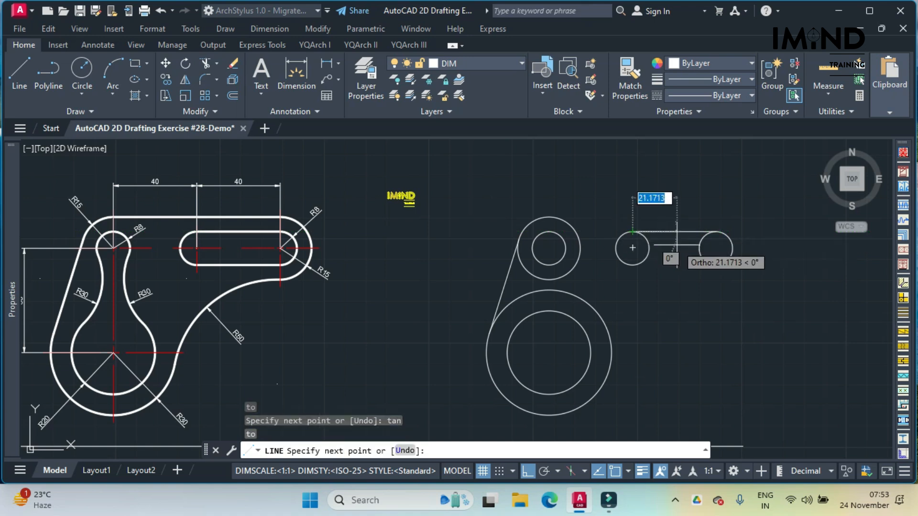
{"action": "key", "text": "Return"}
Step: Draw a line tangent to the bottoms of the same two radius 8 circles to form the slot's lower edge
{"action": "key", "text": "Return"}
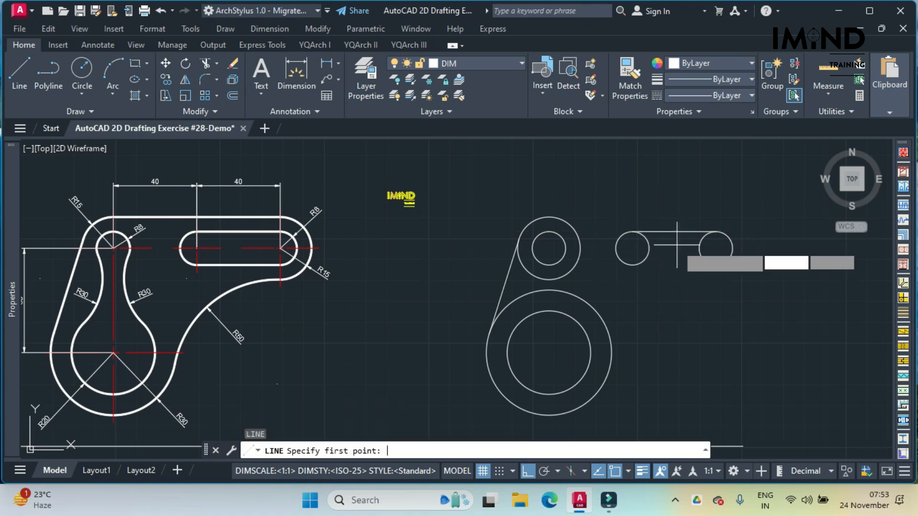
{"action": "type", "text": "tan"}
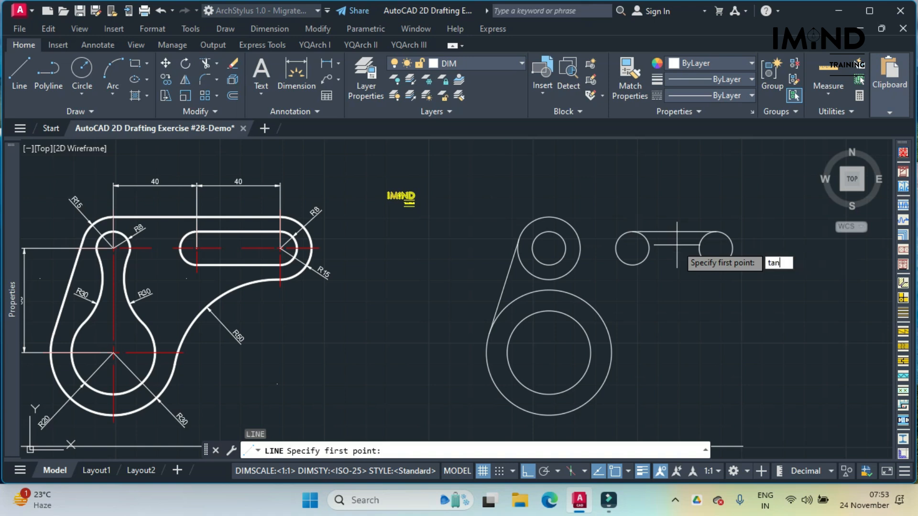
{"action": "key", "text": "Return"}
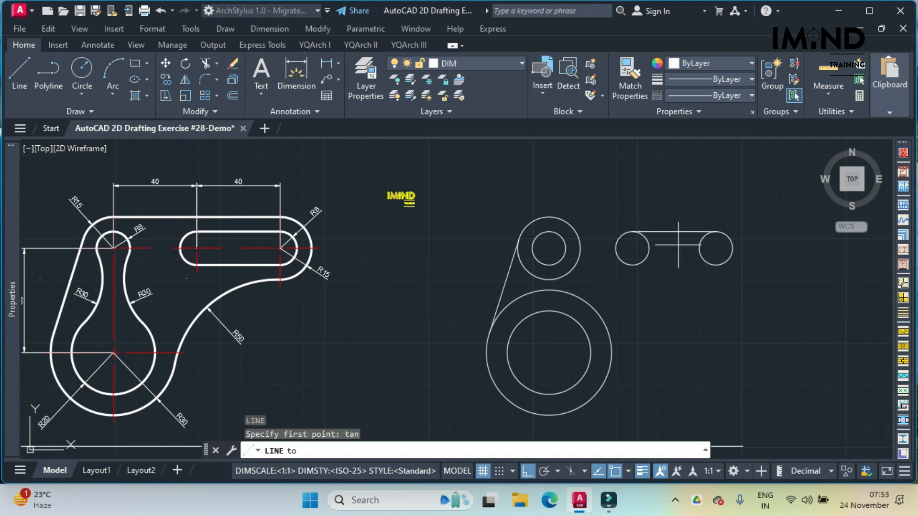
{"action": "left_click", "coordinate": [716, 264]}
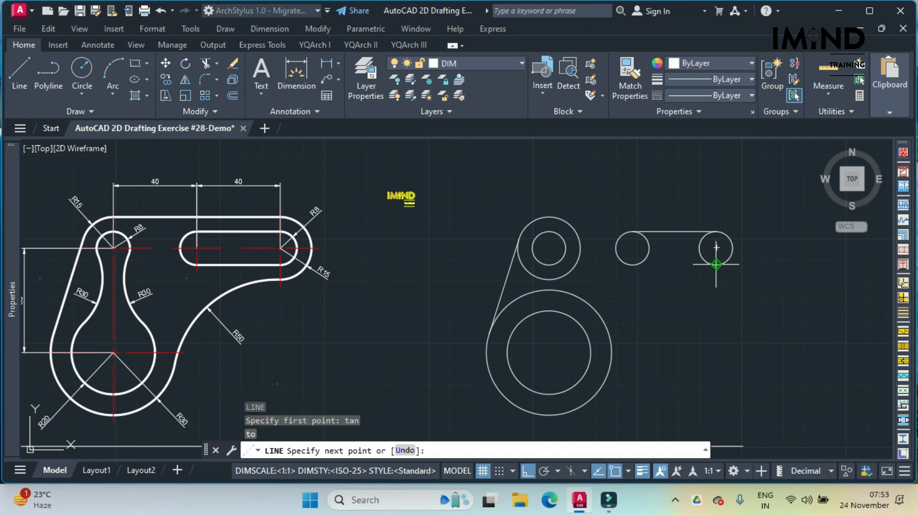
{"action": "type", "text": "tan"}
{"action": "key", "text": "Return"}
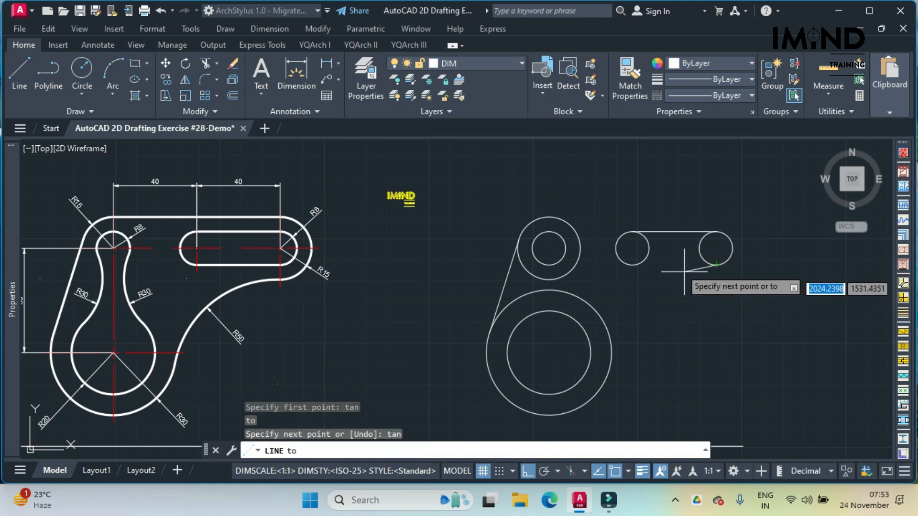
{"action": "left_click", "coordinate": [633, 266]}
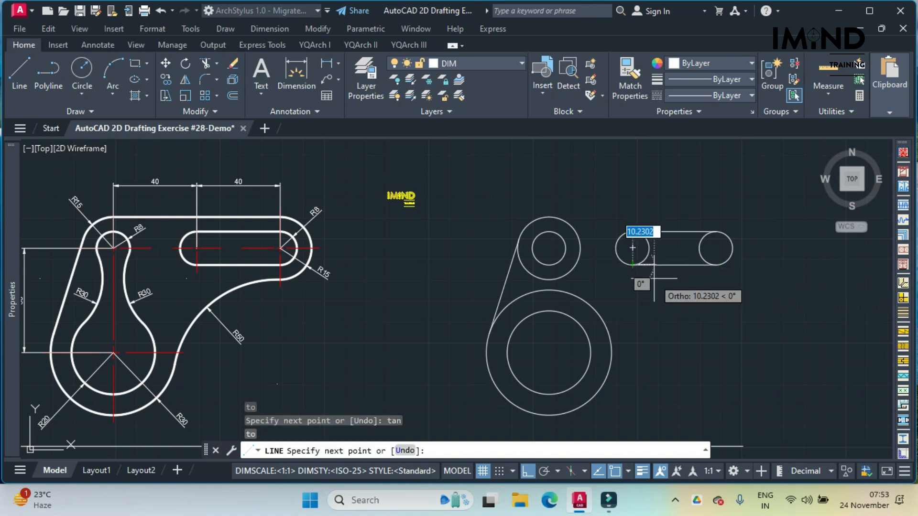
{"action": "key", "text": "Return"}
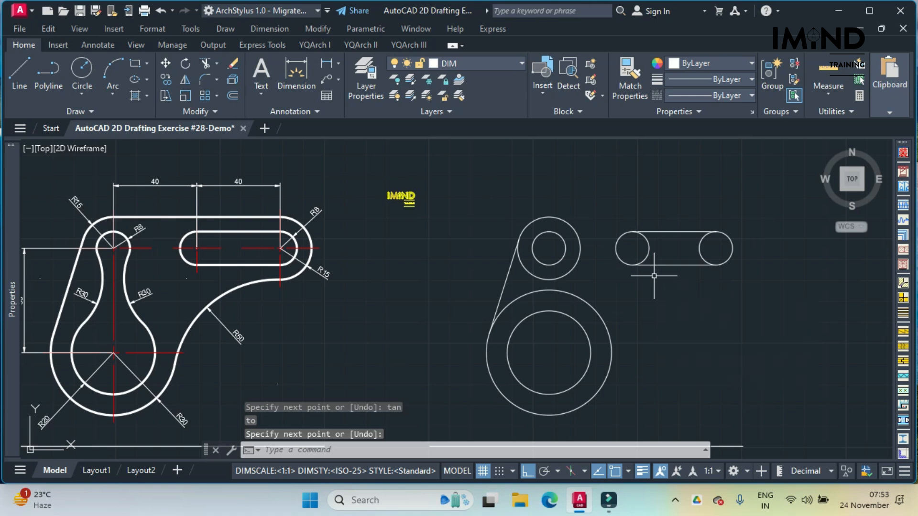
Step: Trim away the inner halves of the two slot circles to leave a closed slot outline
{"action": "type", "text": "tr"}
{"action": "key", "text": "Return"}
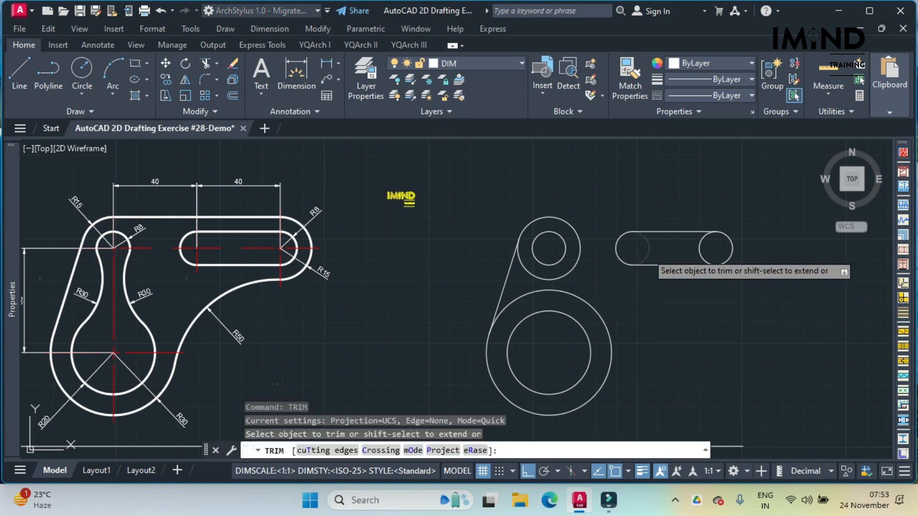
{"action": "left_click", "coordinate": [648, 254]}
{"action": "left_click", "coordinate": [700, 250]}
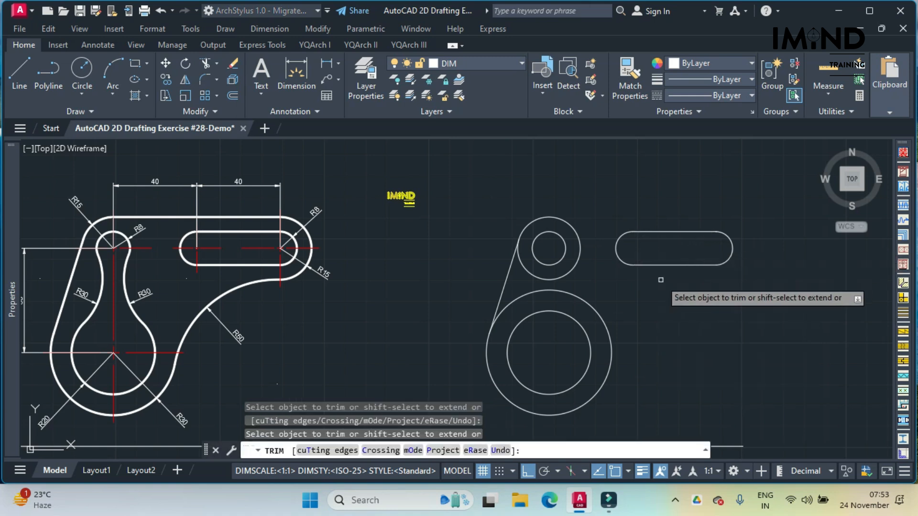
{"action": "key", "text": "Return"}
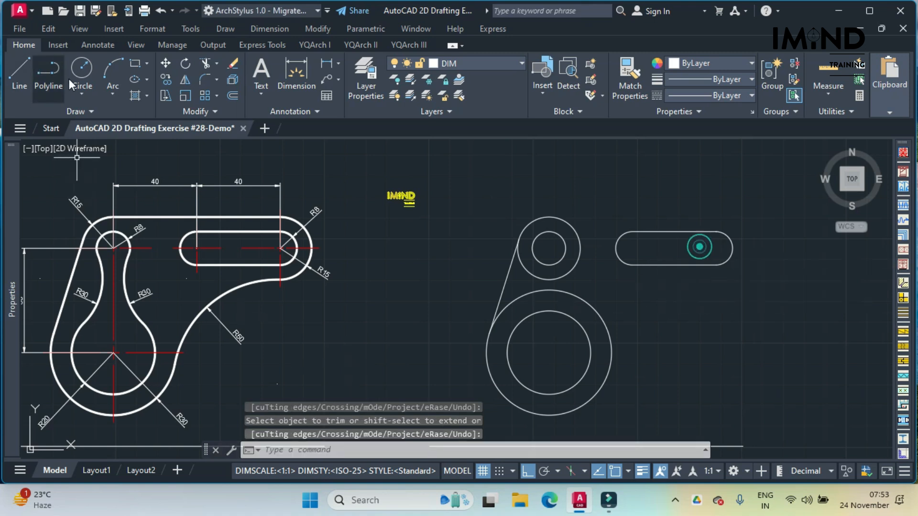
Step: Draw a circle of radius 15 centered on the slot's right end arc
{"action": "left_click", "coordinate": [82, 92]}
{"action": "left_click", "coordinate": [98, 116]}
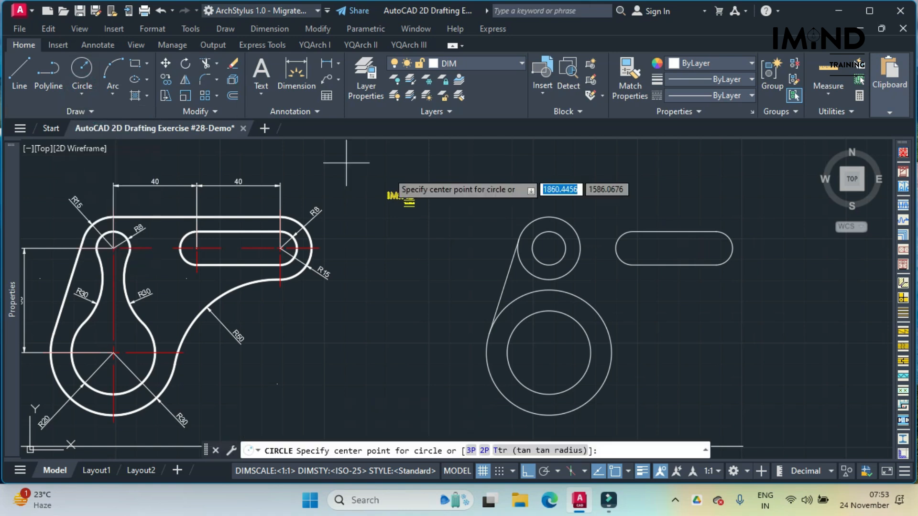
{"action": "left_click", "coordinate": [716, 248]}
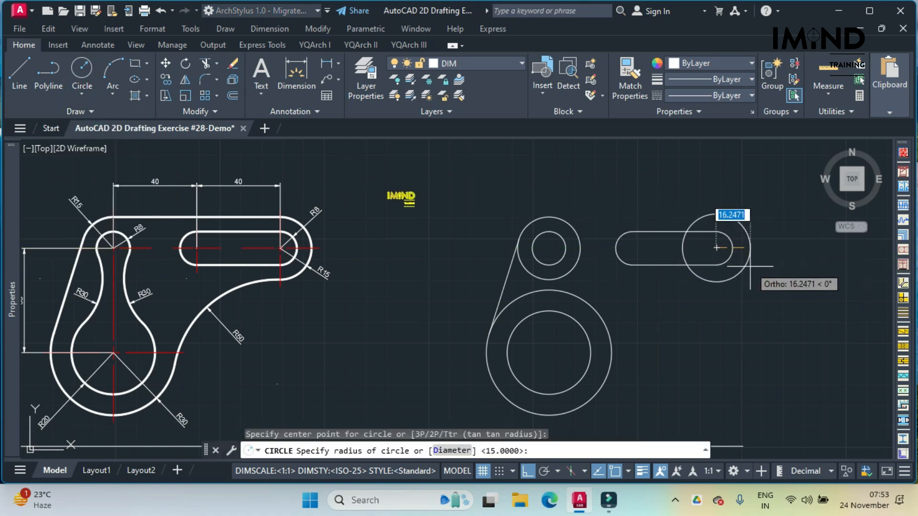
{"action": "type", "text": "15"}
{"action": "key", "text": "Return"}
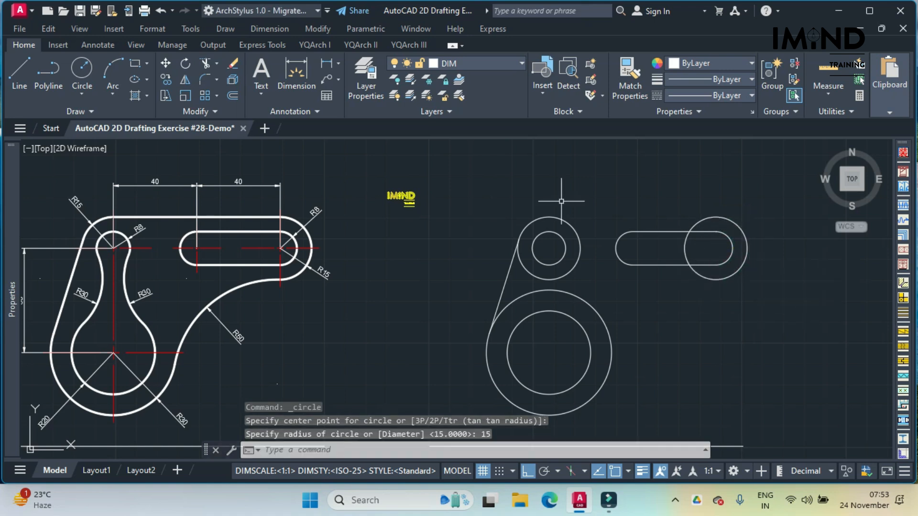
Step: Draw a line tangent to the tops of the left and right radius 15 circles
{"action": "type", "text": "L"}
{"action": "key", "text": "Return"}
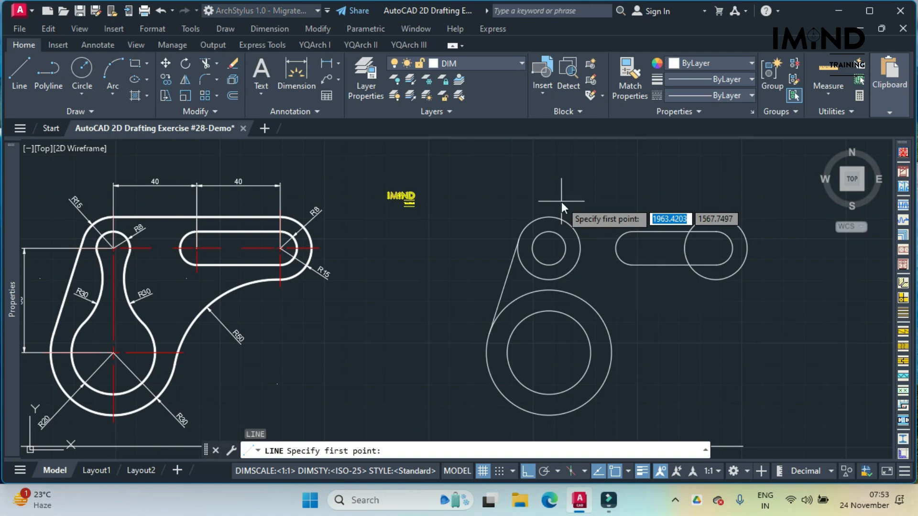
{"action": "type", "text": "tan"}
{"action": "key", "text": "Return"}
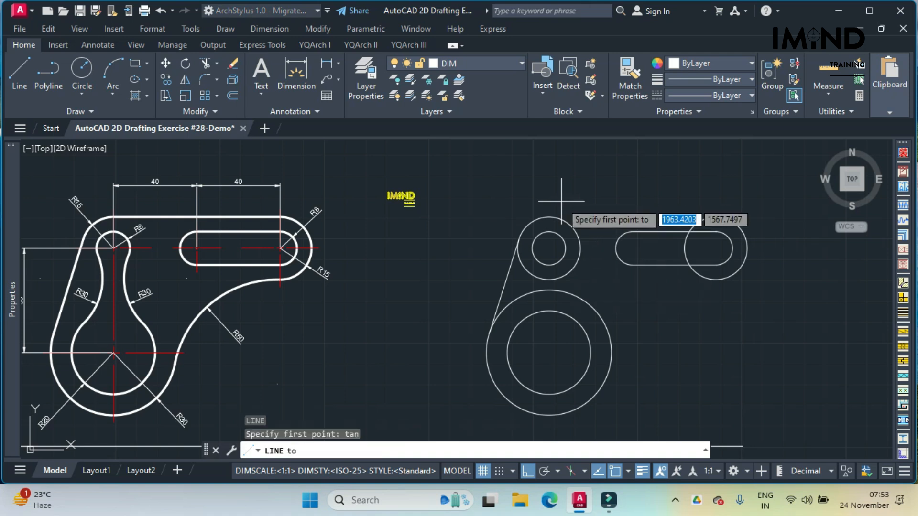
{"action": "left_click", "coordinate": [558, 214]}
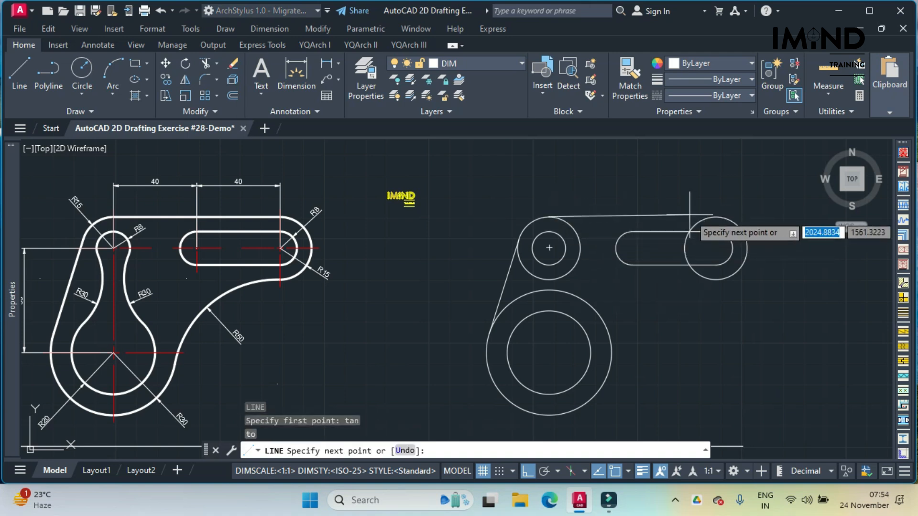
{"action": "type", "text": "tan"}
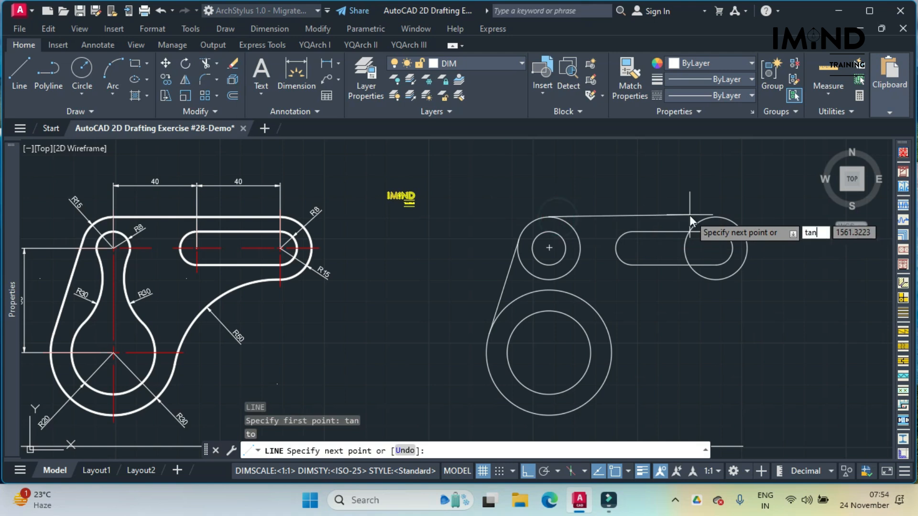
{"action": "key", "text": "Return"}
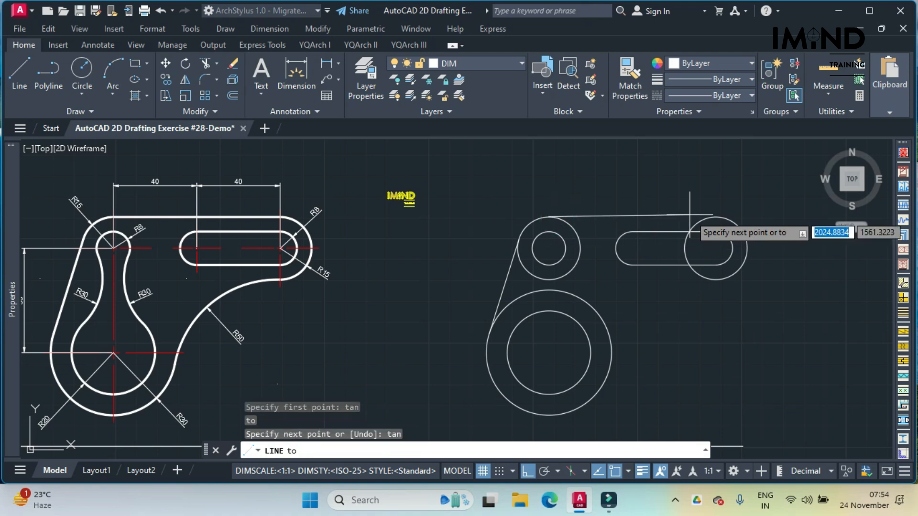
{"action": "left_click", "coordinate": [718, 217]}
{"action": "key", "text": "Return"}
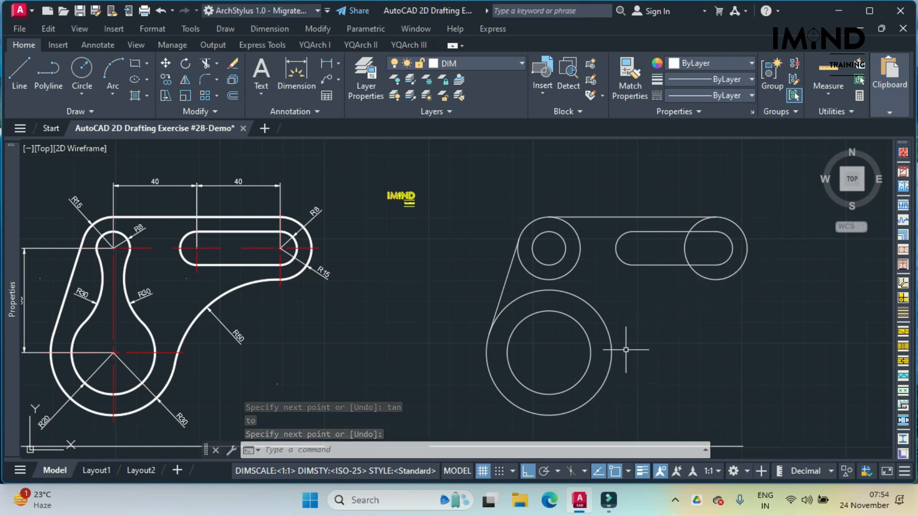
Step: Fillet the large outer circle to the right radius 15 circle with a radius of 50
{"action": "type", "text": "FILLe"}
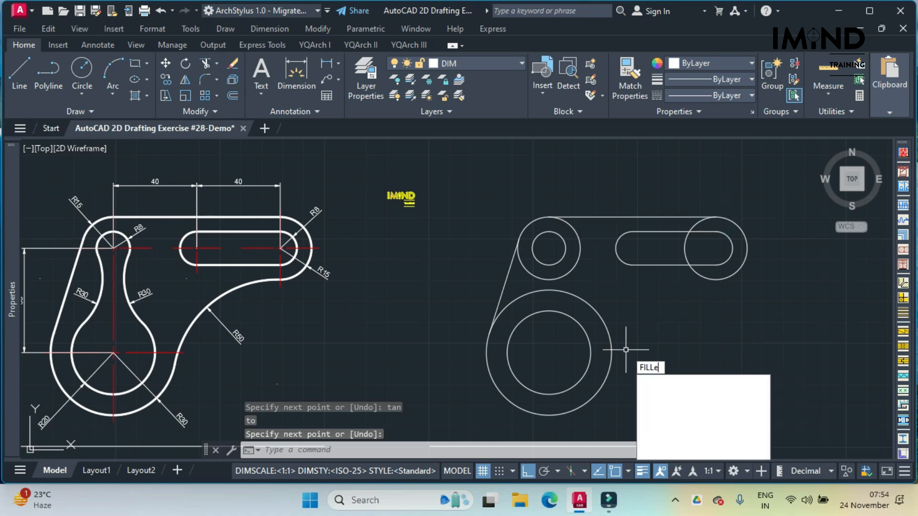
{"action": "type", "text": "T"}
{"action": "key", "text": "Return"}
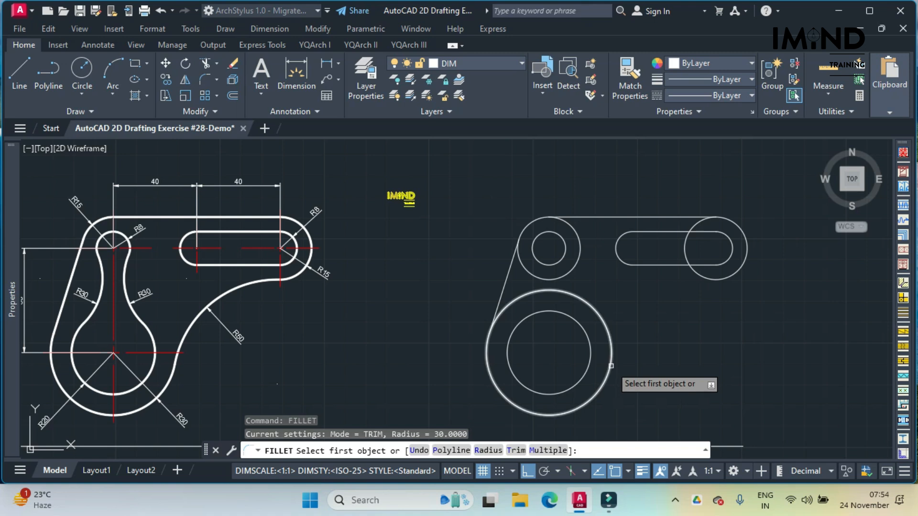
{"action": "key", "text": "Return"}
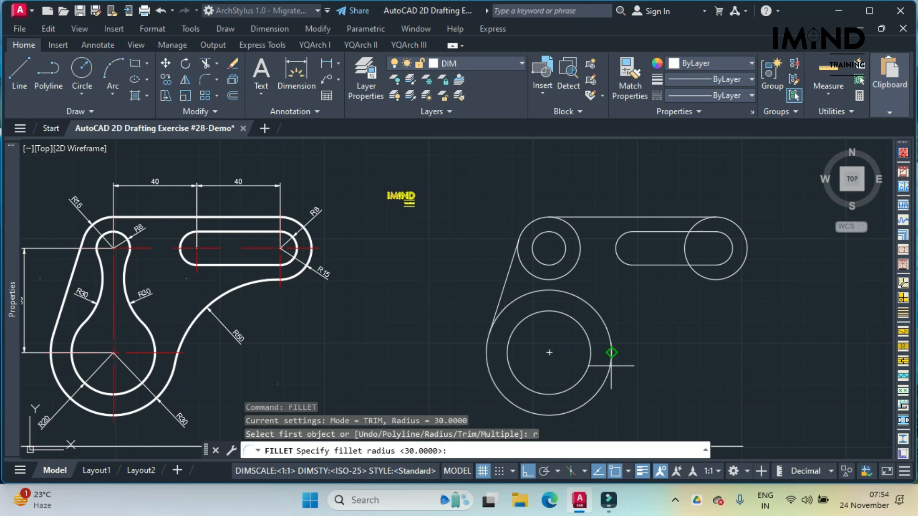
{"action": "type", "text": "50"}
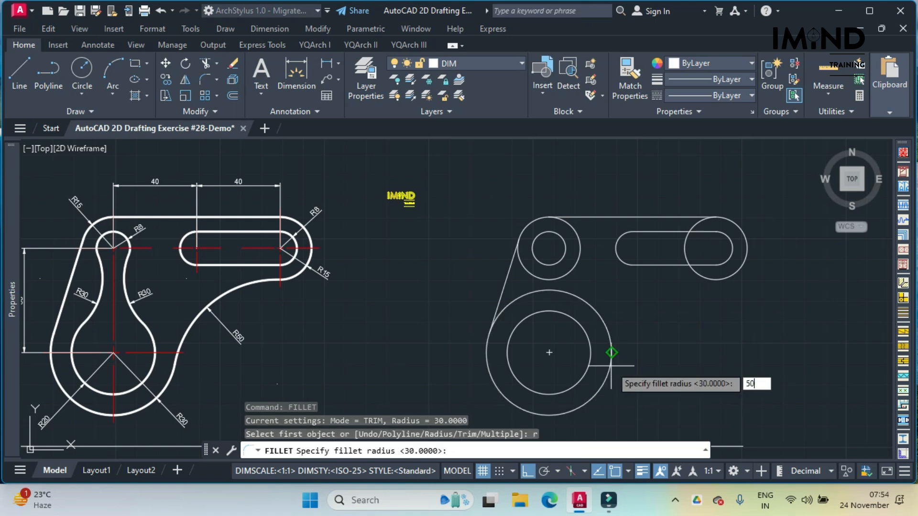
{"action": "key", "text": "Return"}
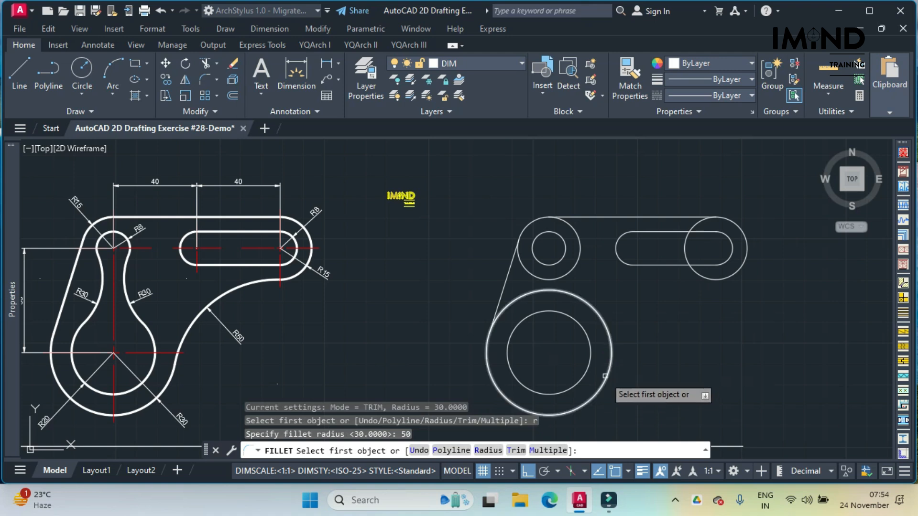
{"action": "left_click", "coordinate": [611, 367]}
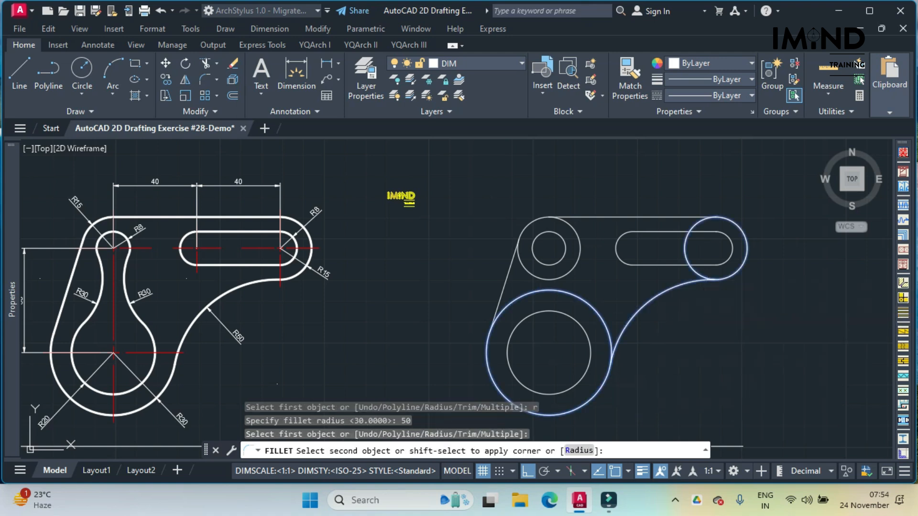
{"action": "left_click", "coordinate": [709, 279]}
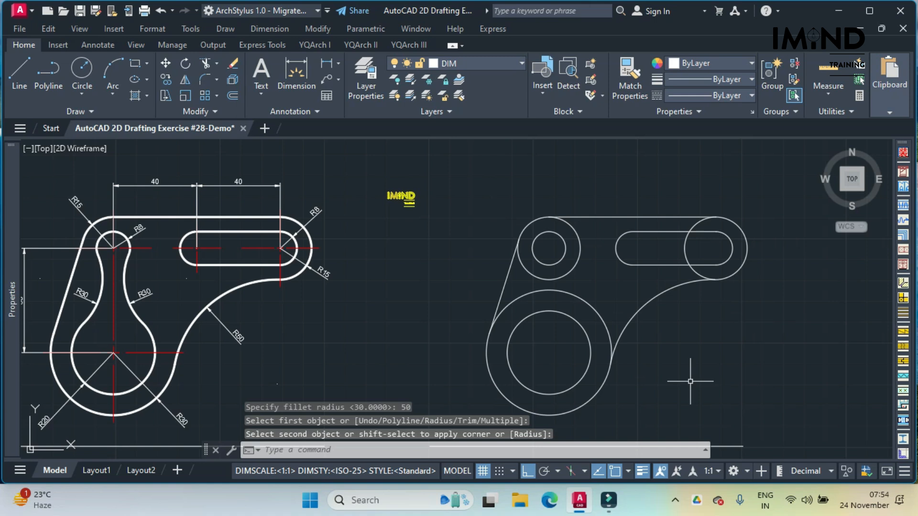
Step: Fillet the right sides of the radius 8 and radius 20 keyhole circles with a radius of 30
{"action": "key", "text": "Return"}
{"action": "type", "text": "r"}
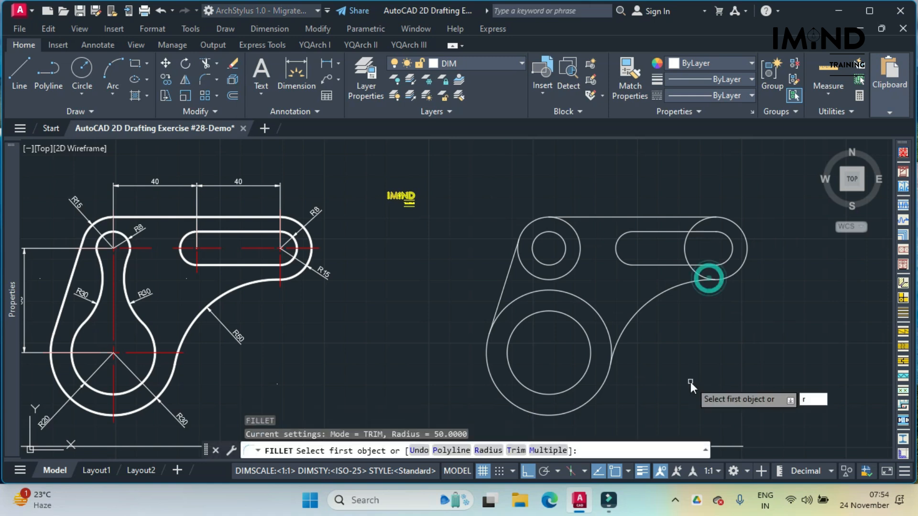
{"action": "key", "text": "Return"}
{"action": "type", "text": "30"}
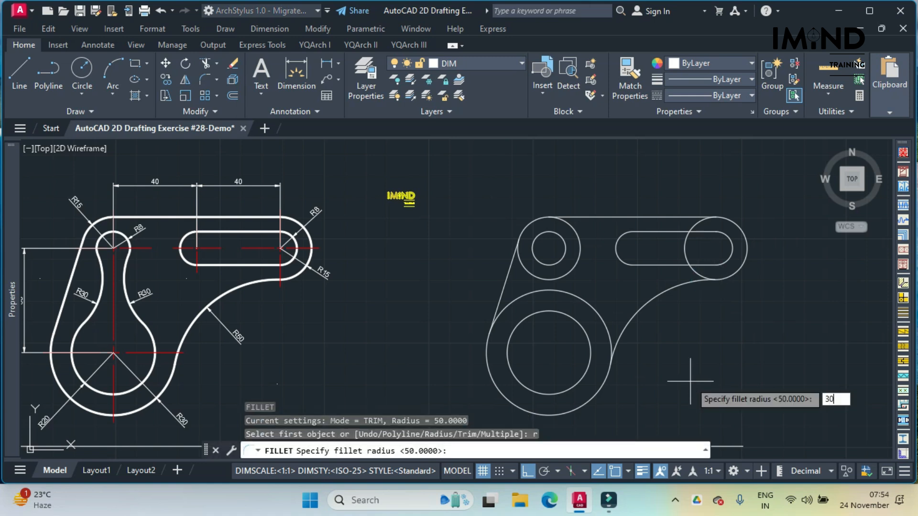
{"action": "key", "text": "Return"}
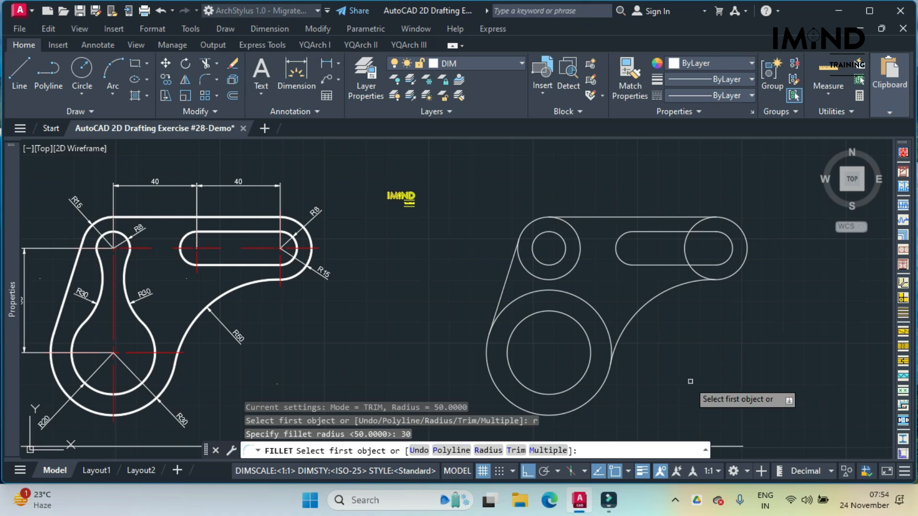
{"action": "left_click", "coordinate": [563, 255]}
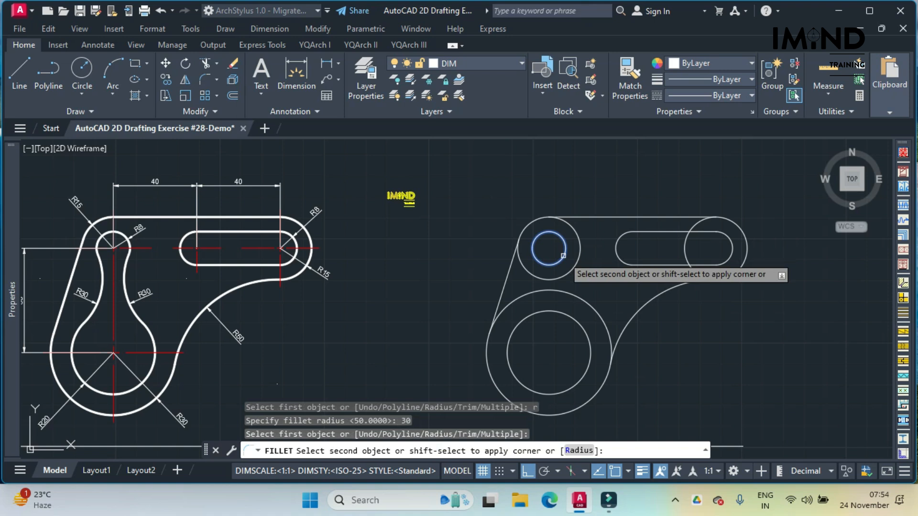
{"action": "left_click", "coordinate": [582, 327]}
Step: Fillet the left sides of the same two keyhole circles with the same radius of 30
{"action": "key", "text": "Return"}
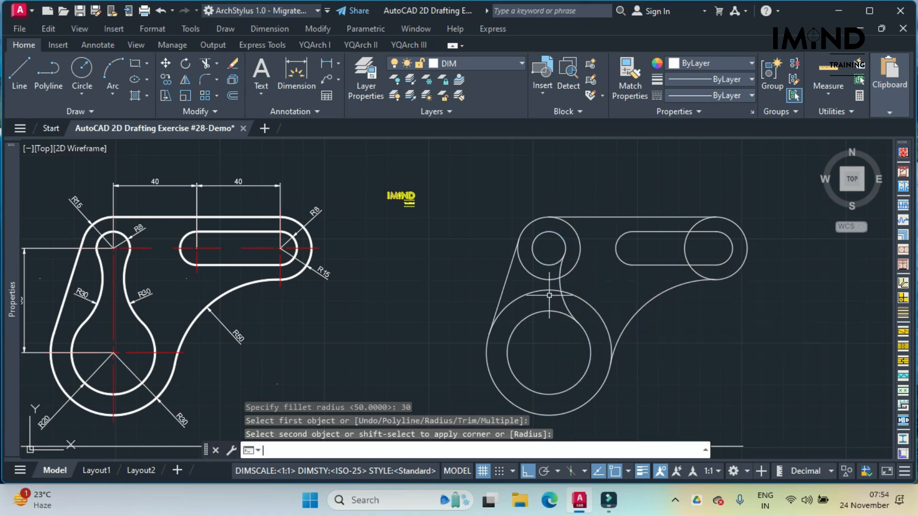
{"action": "key", "text": "Return"}
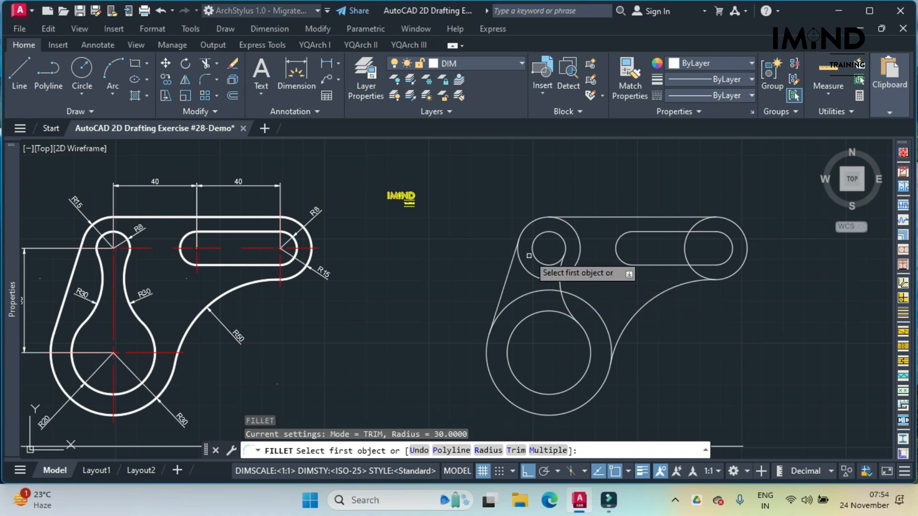
{"action": "left_click", "coordinate": [532, 253]}
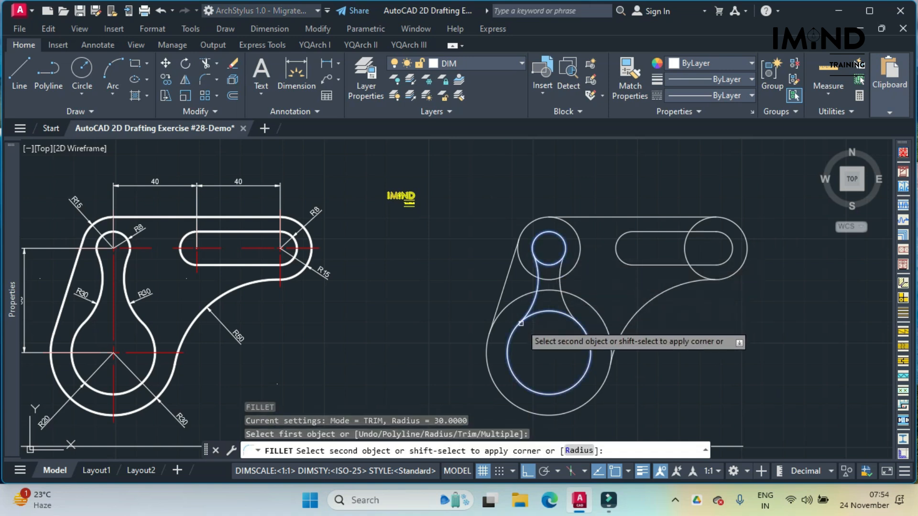
{"action": "left_click", "coordinate": [520, 323]}
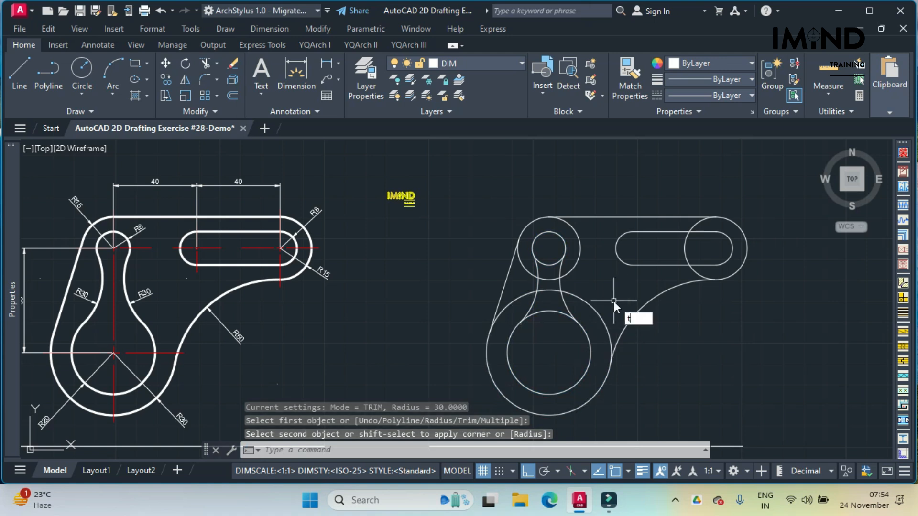
Step: Trim away the upper arc of the large outer circle between the left tangent line and the radius 50 fillet
{"action": "type", "text": "r"}
{"action": "key", "text": "Return"}
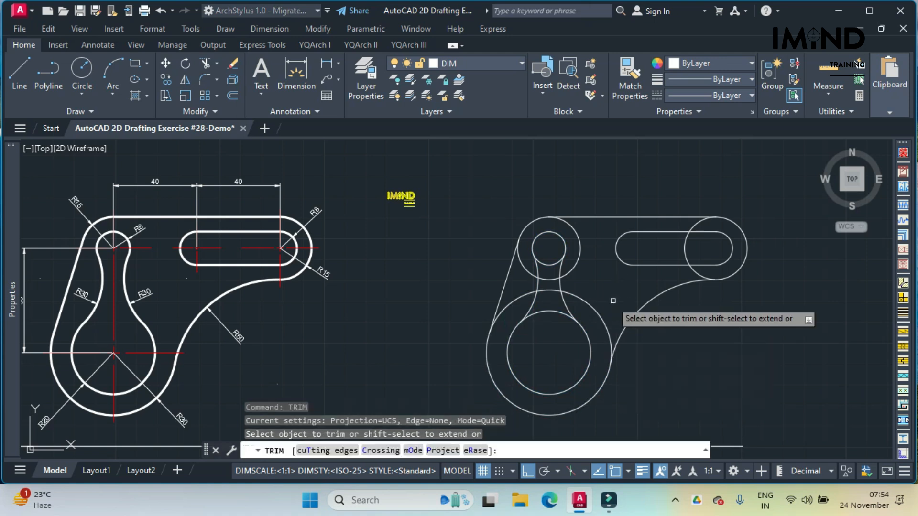
{"action": "left_click", "coordinate": [588, 301]}
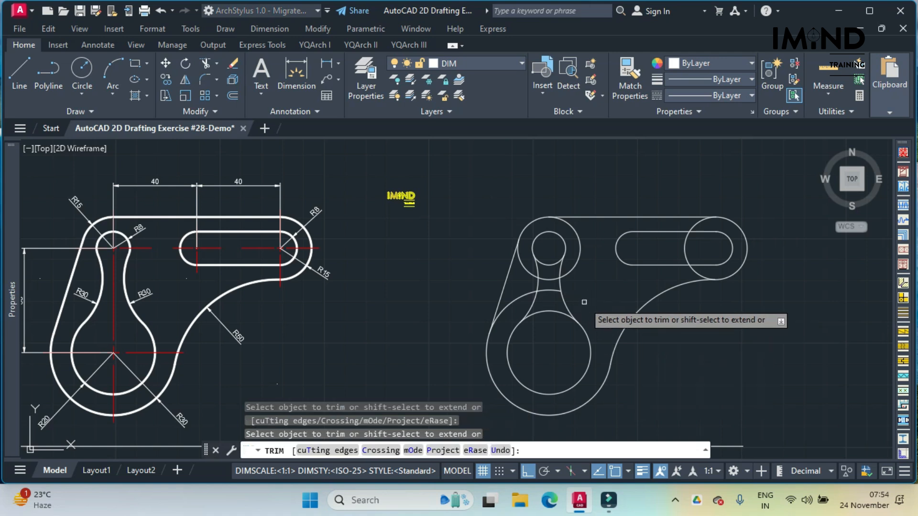
{"action": "left_click", "coordinate": [548, 292]}
{"action": "left_click", "coordinate": [523, 293]}
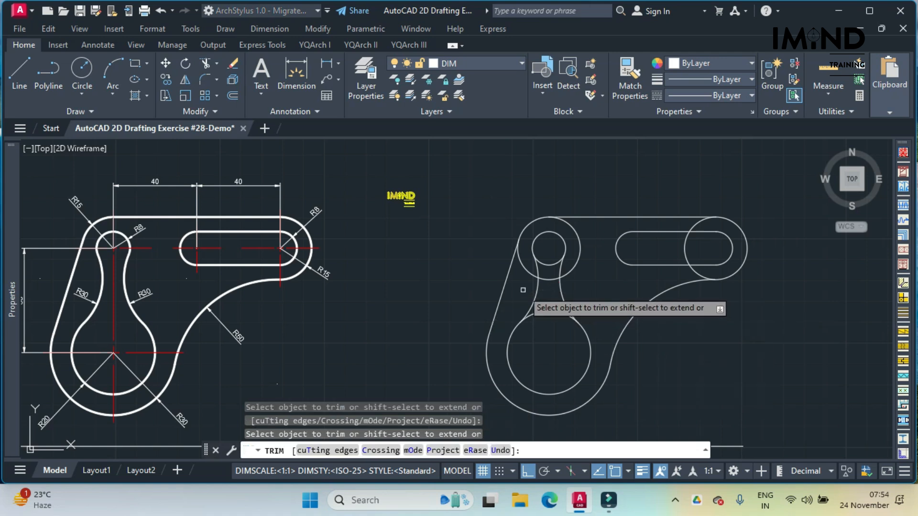
Step: Trim the left radius 15 circle down to its outer corner arc and remove the arcs crossing inside the keyhole
{"action": "left_click", "coordinate": [526, 270]}
{"action": "left_click", "coordinate": [552, 276]}
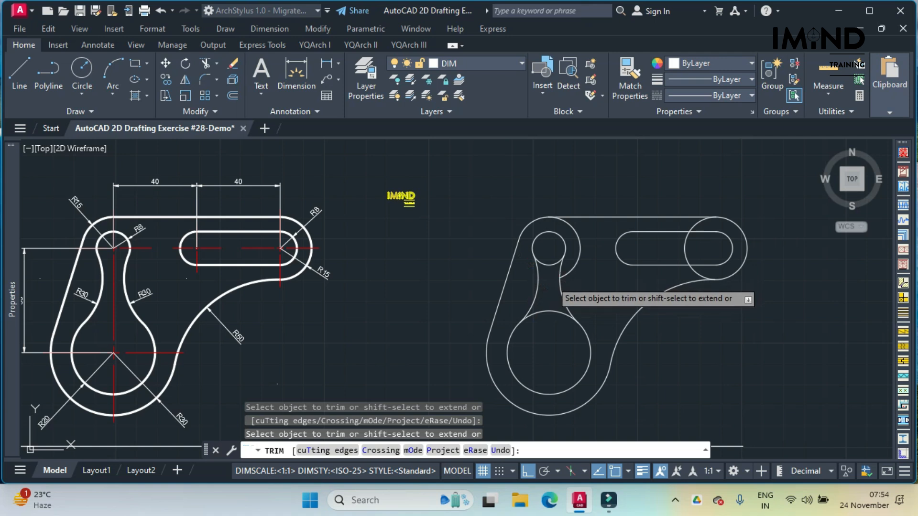
{"action": "left_click", "coordinate": [574, 266]}
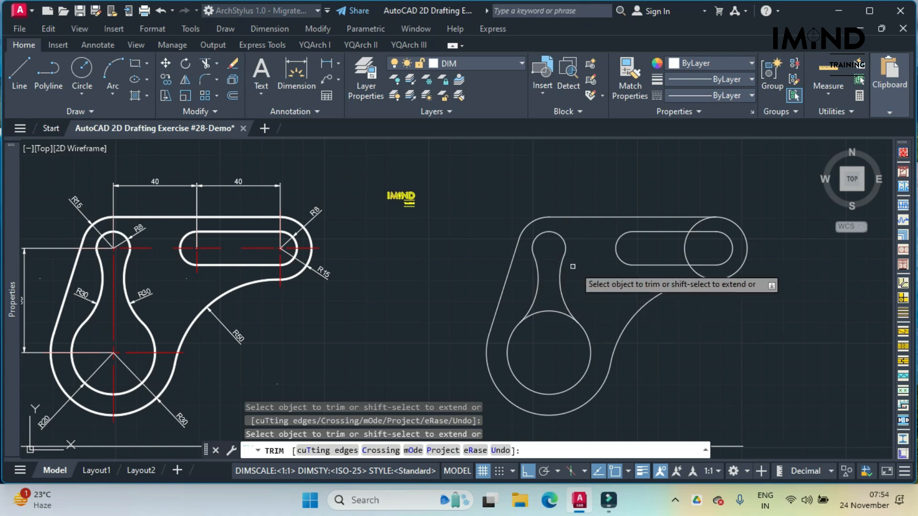
{"action": "left_click", "coordinate": [552, 309]}
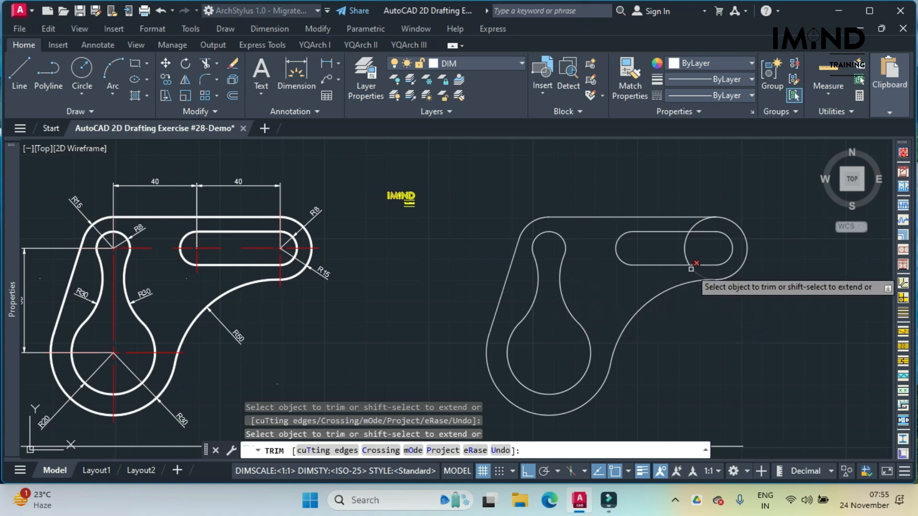
Step: Trim away the inner left half of the right radius 15 circle to leave only the plate's rounded end
{"action": "left_click", "coordinate": [685, 253]}
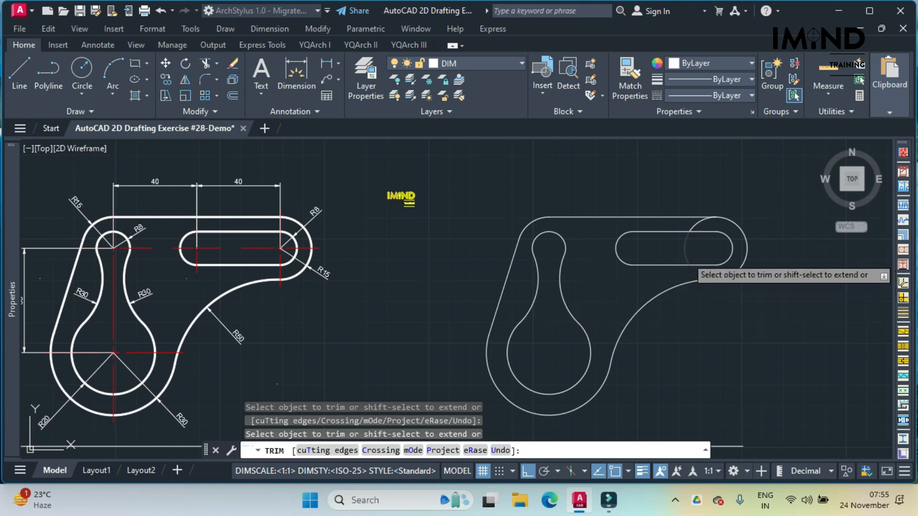
{"action": "left_click", "coordinate": [694, 227]}
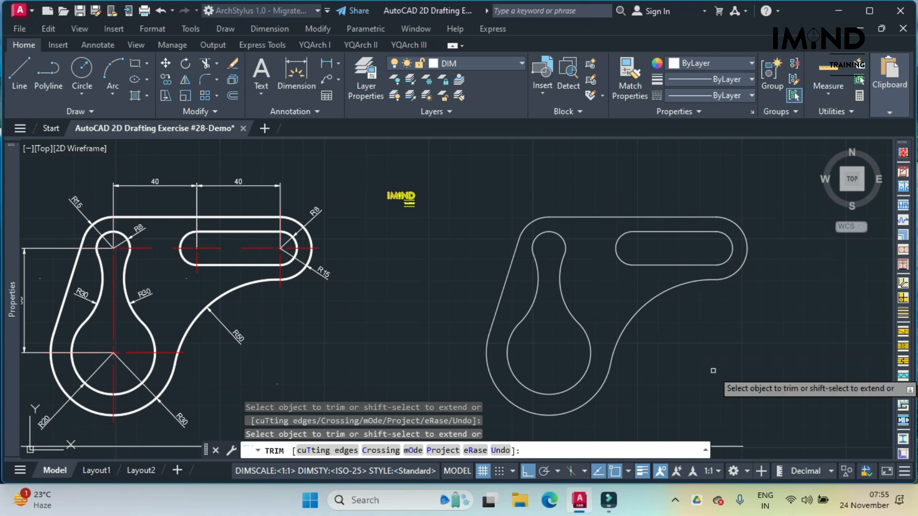
{"action": "key", "text": "Return"}
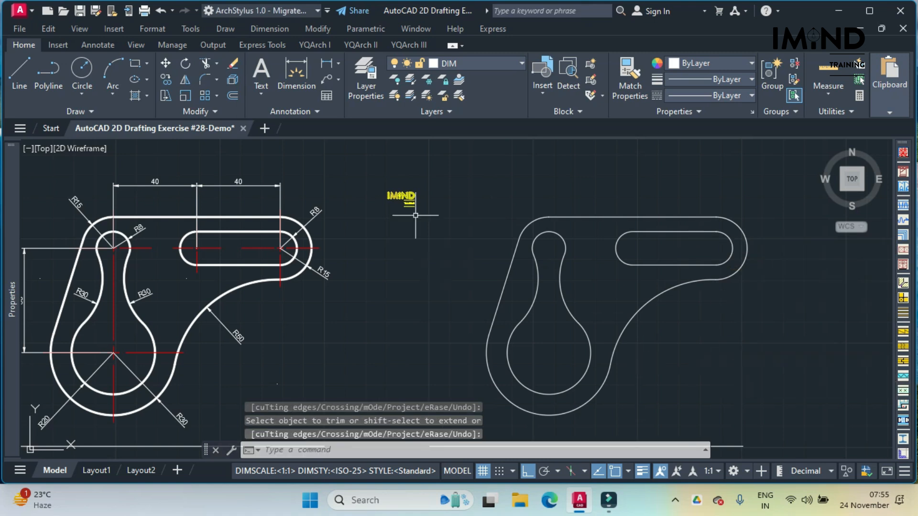
Step: Set the lineweight of the entire redrawn profile, including the keyhole and slot, to 0.30 mm
{"action": "left_click", "coordinate": [472, 187]}
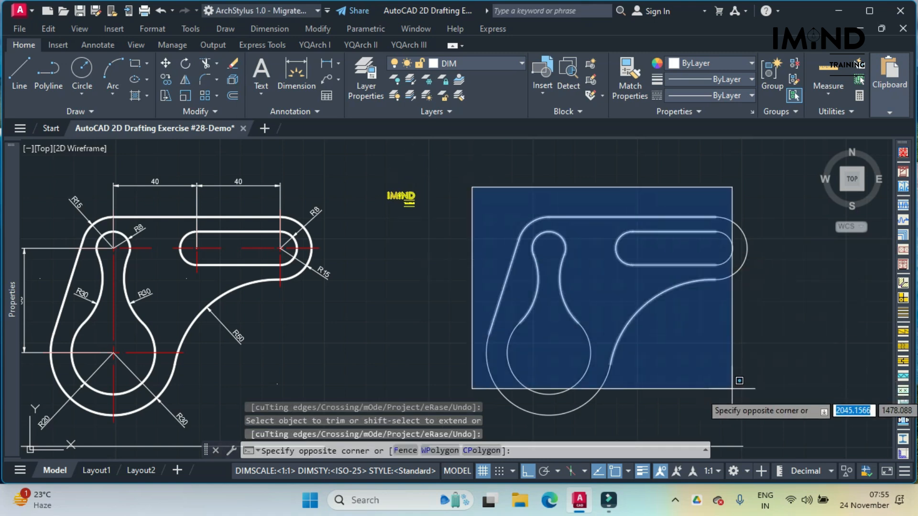
{"action": "left_click", "coordinate": [782, 419]}
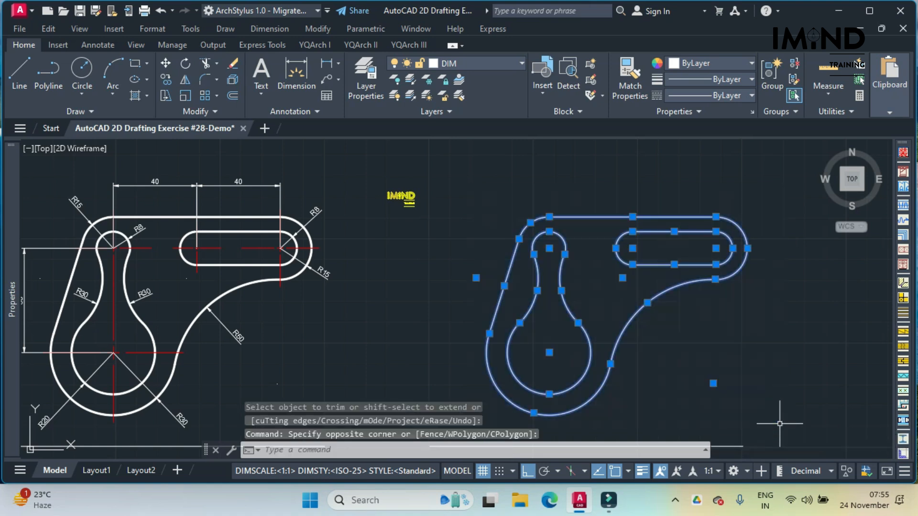
{"action": "left_click", "coordinate": [699, 78]}
{"action": "scroll", "coordinate": [711, 232], "scroll_direction": "down", "scroll_amount": 3}
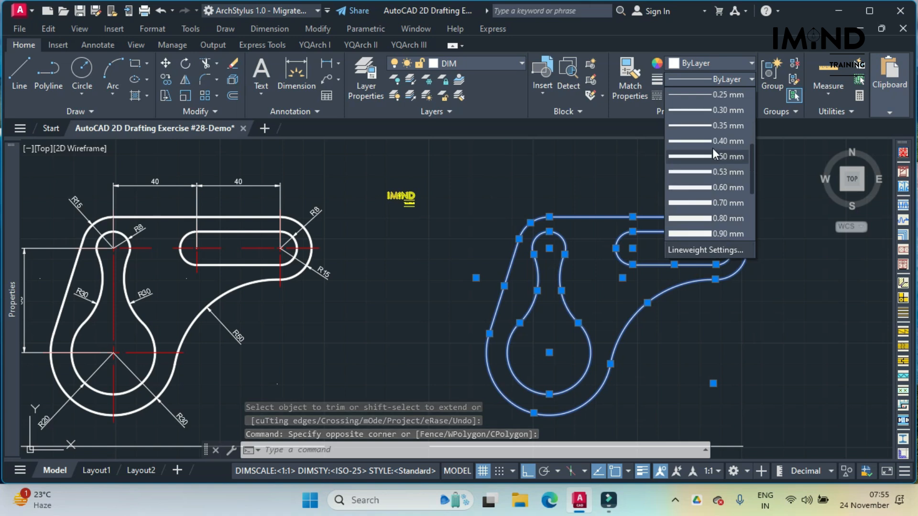
{"action": "left_click", "coordinate": [713, 110]}
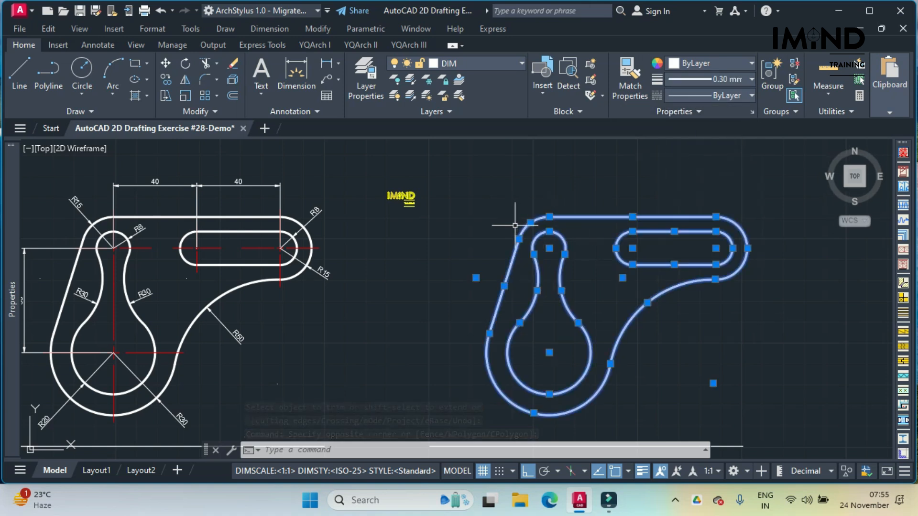
{"action": "left_click", "coordinate": [492, 196]}
{"action": "key", "text": "Escape"}
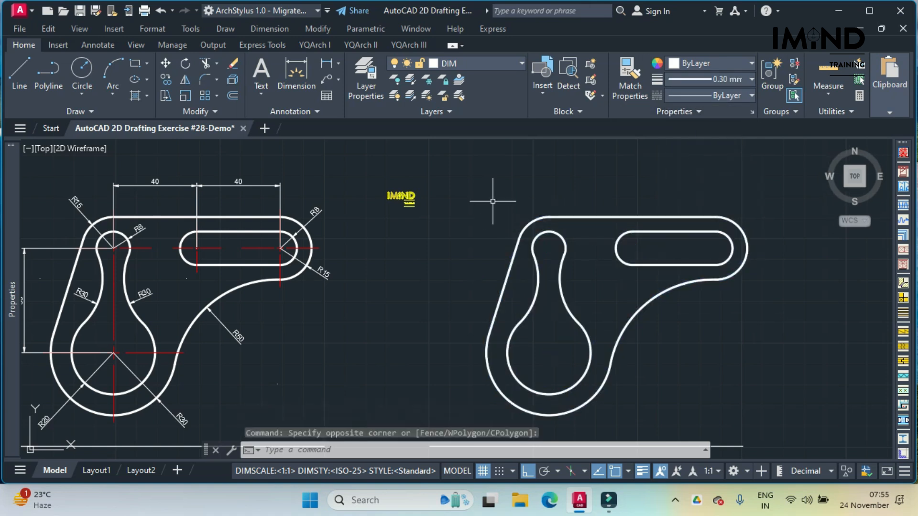
Step: Add center marks to the large outer arc, the upper-left corner arc and both end arcs of the slot
{"action": "type", "text": "cm"}
{"action": "key", "text": "Return"}
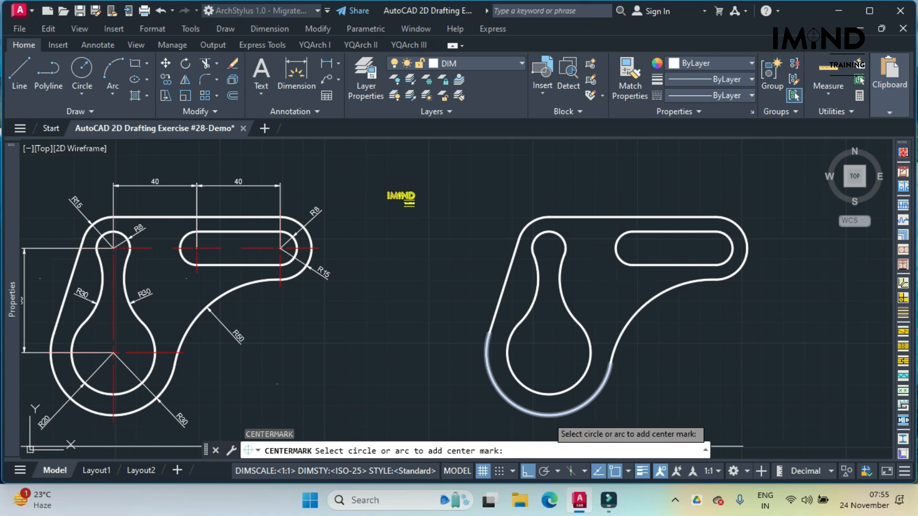
{"action": "left_click", "coordinate": [547, 415]}
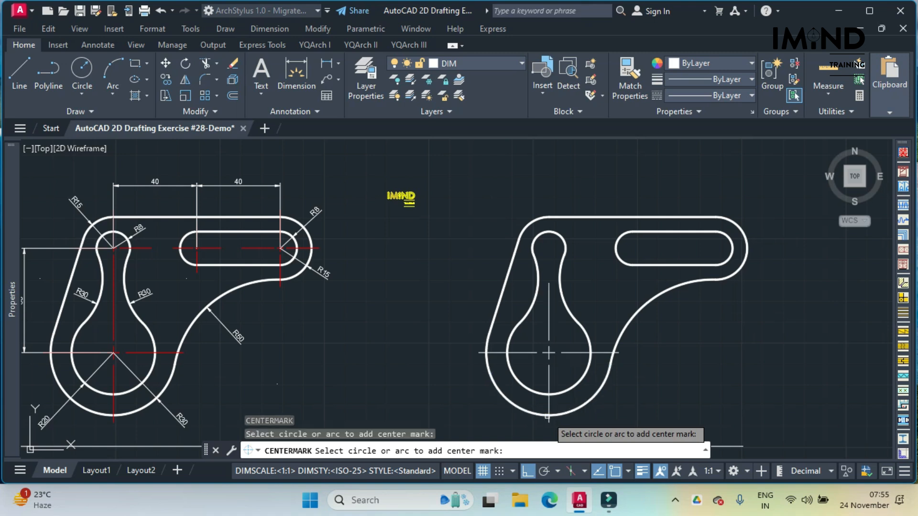
{"action": "left_click", "coordinate": [526, 228]}
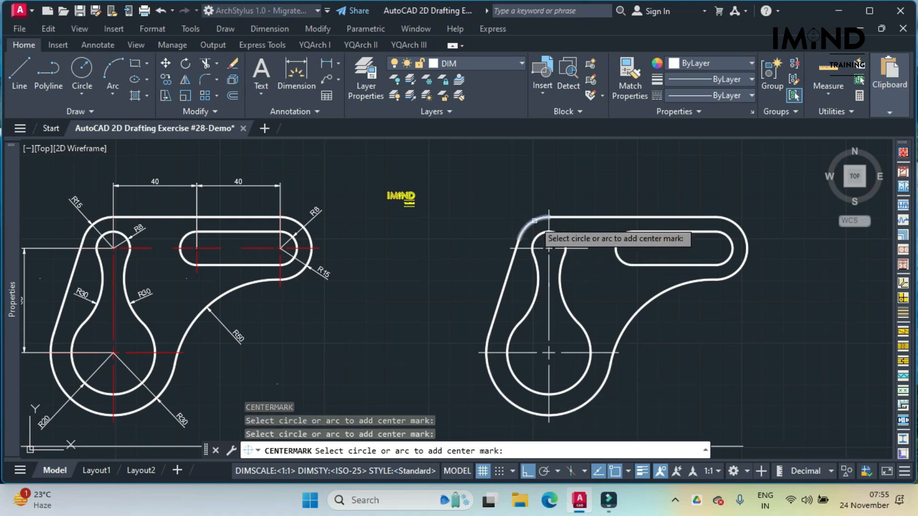
{"action": "left_click", "coordinate": [618, 245]}
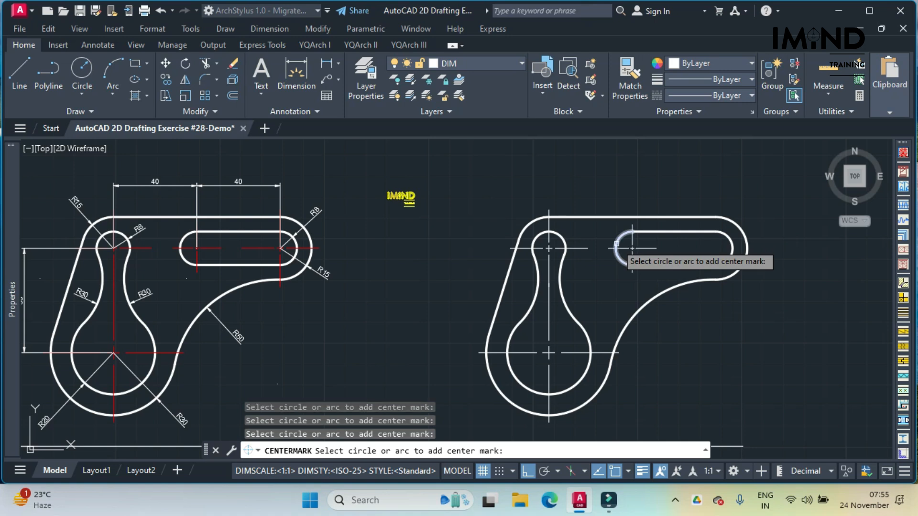
{"action": "left_click", "coordinate": [732, 249]}
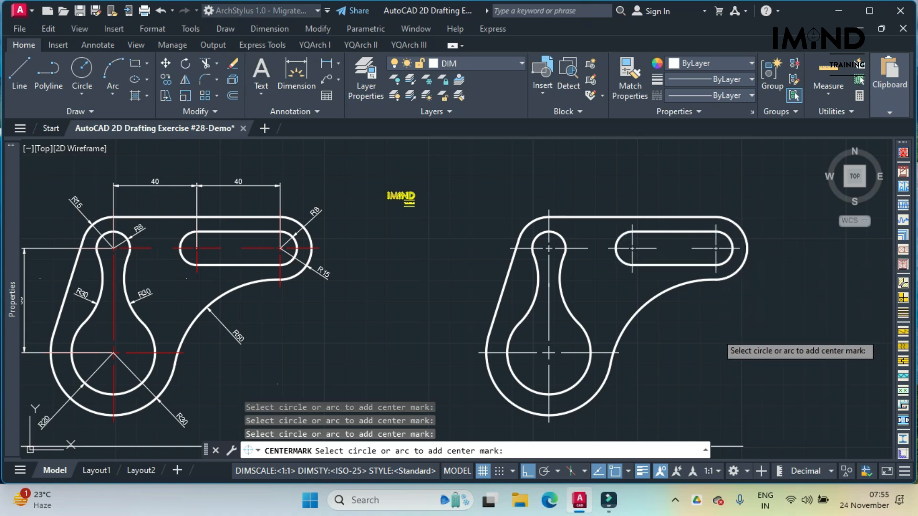
{"action": "key", "text": "Escape"}
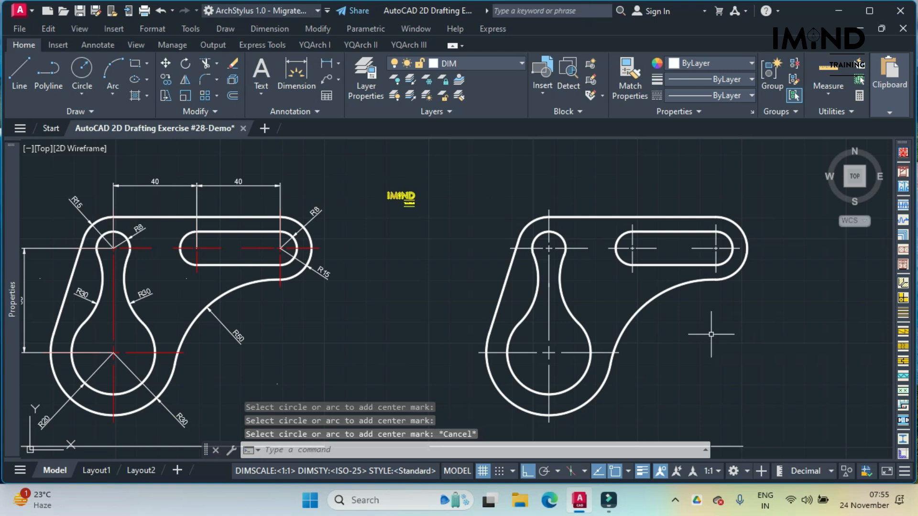
Step: Change the color of all four center marks on the redrawn profile to red
{"action": "left_click", "coordinate": [575, 352]}
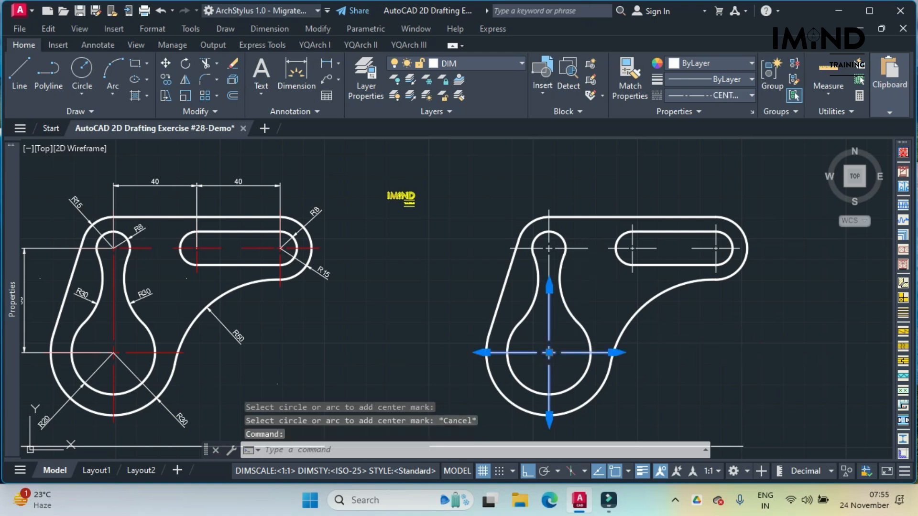
{"action": "left_click", "coordinate": [549, 248]}
{"action": "left_click", "coordinate": [657, 248]}
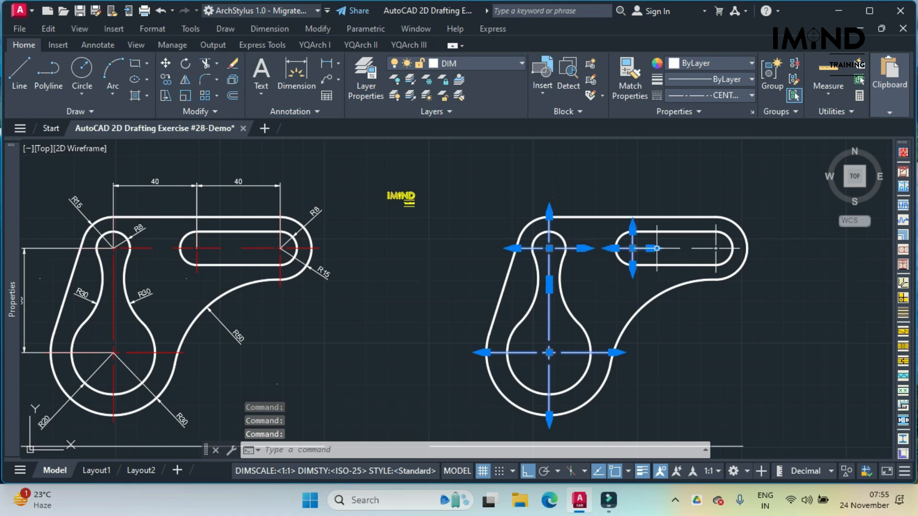
{"action": "left_click", "coordinate": [716, 248]}
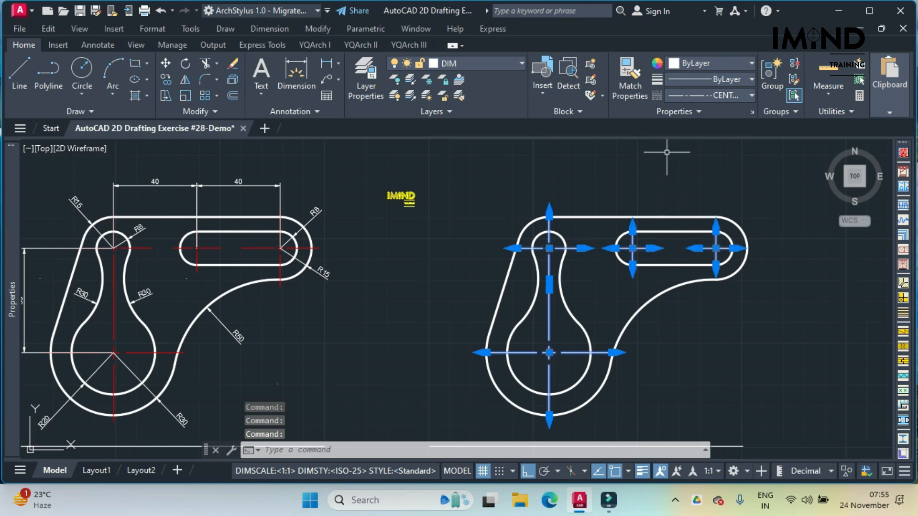
{"action": "left_click", "coordinate": [691, 65]}
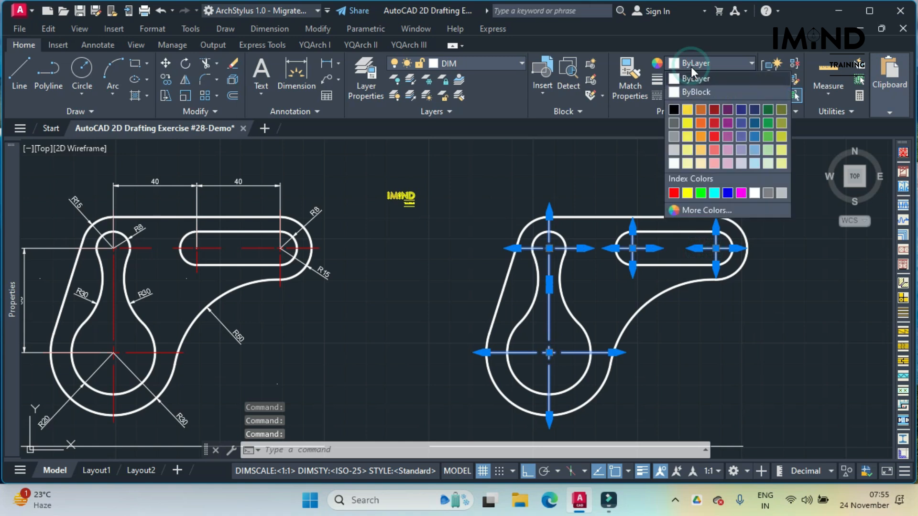
{"action": "left_click", "coordinate": [674, 192]}
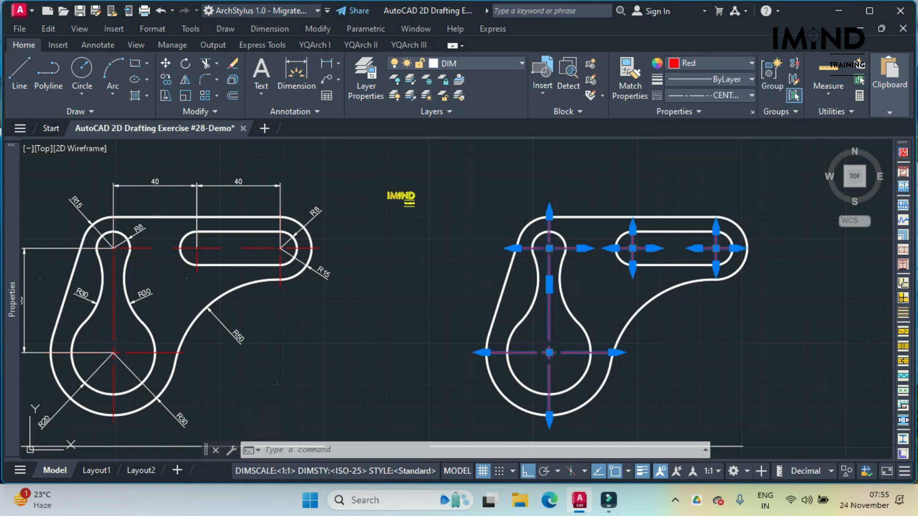
{"action": "key", "text": "Escape"}
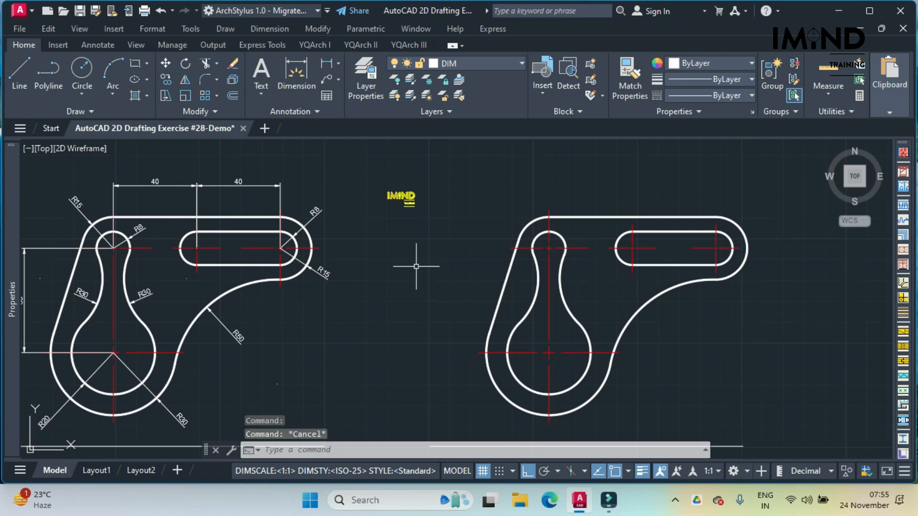
Step: Add a horizontal linear dimension from the keyhole's upper center to the slot's left center, level with the reference drawing's top dimensions
{"action": "left_click", "coordinate": [329, 65]}
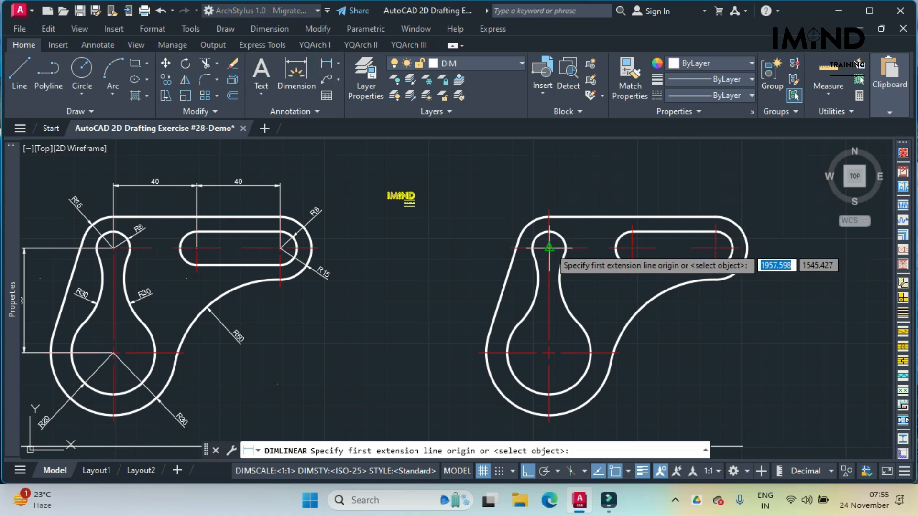
{"action": "left_click", "coordinate": [549, 248]}
{"action": "left_click", "coordinate": [633, 248]}
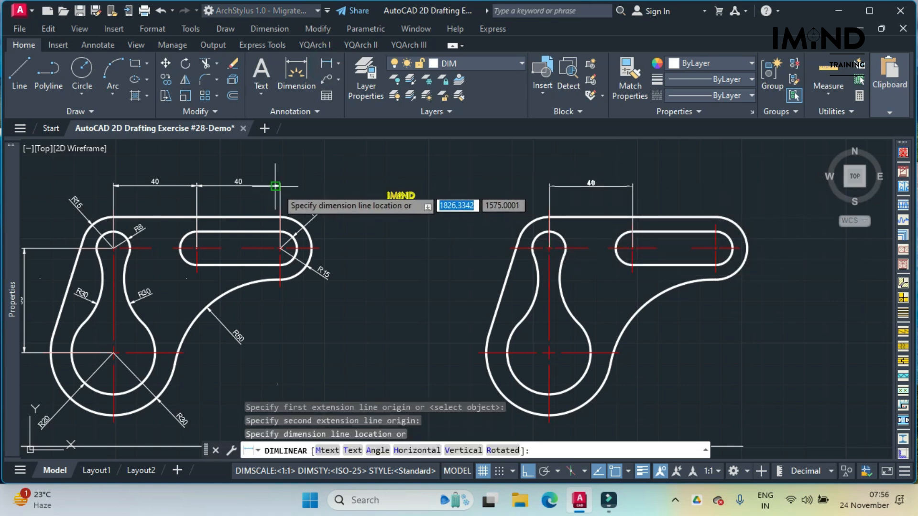
{"action": "scroll", "coordinate": [281, 186], "scroll_direction": "up", "scroll_amount": 5}
{"action": "scroll", "coordinate": [281, 186], "scroll_direction": "up", "scroll_amount": 2}
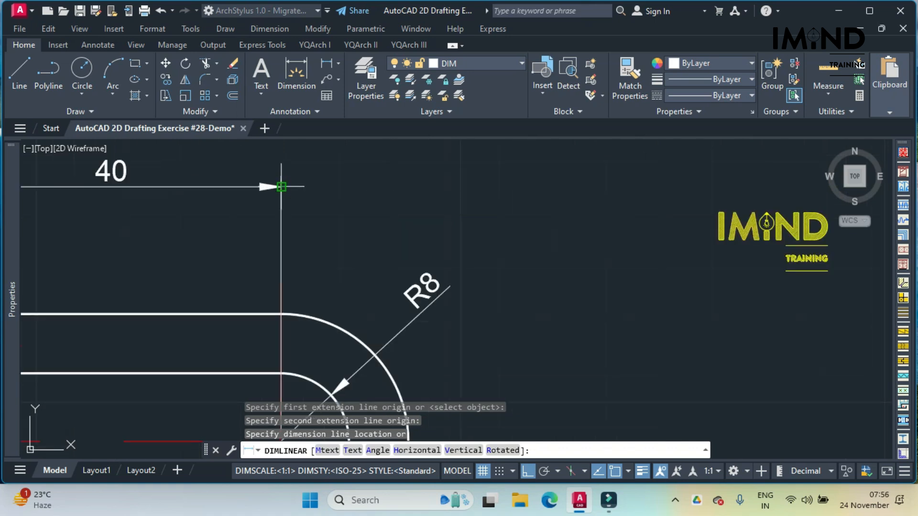
{"action": "left_click", "coordinate": [266, 188]}
{"action": "scroll", "coordinate": [409, 211], "scroll_direction": "down", "scroll_amount": 5}
{"action": "scroll", "coordinate": [415, 210], "scroll_direction": "down", "scroll_amount": 2}
{"action": "middle_click_drag", "start_coordinate": [493, 223], "coordinate": [402, 219]}
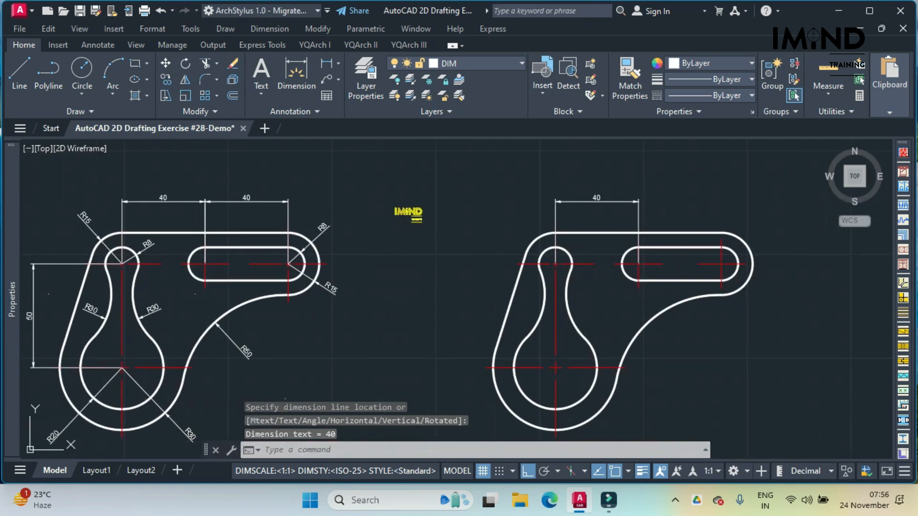
Step: Add a horizontal linear dimension between the slot's two end centers, in line with the neighbouring top dimension
{"action": "left_click", "coordinate": [328, 64]}
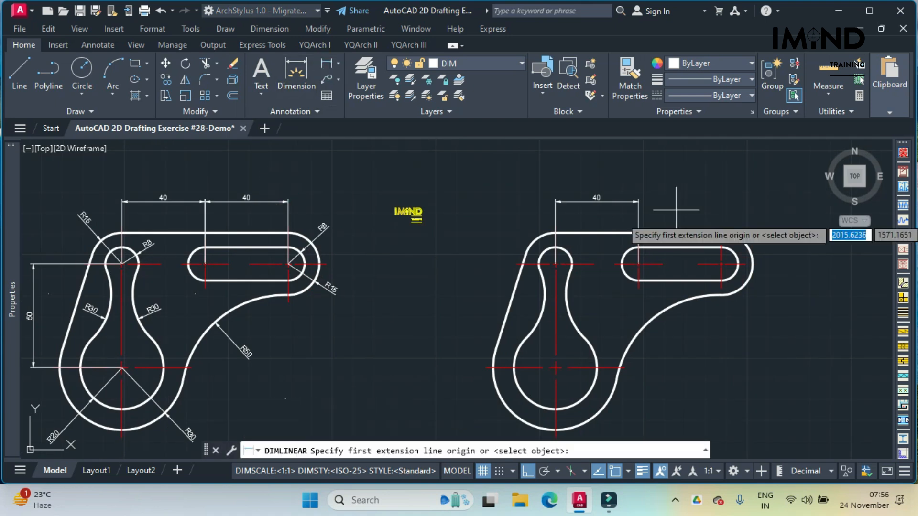
{"action": "left_click", "coordinate": [638, 264]}
{"action": "left_click", "coordinate": [722, 264]}
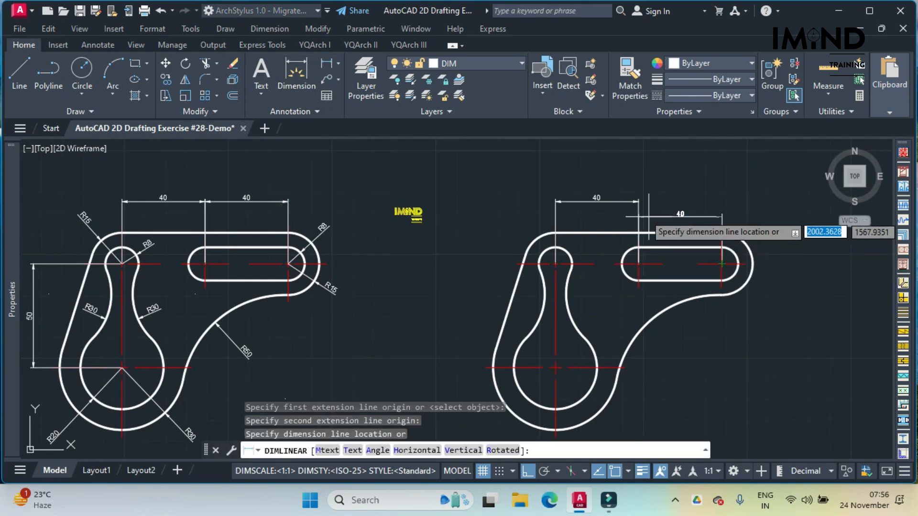
{"action": "left_click", "coordinate": [640, 200]}
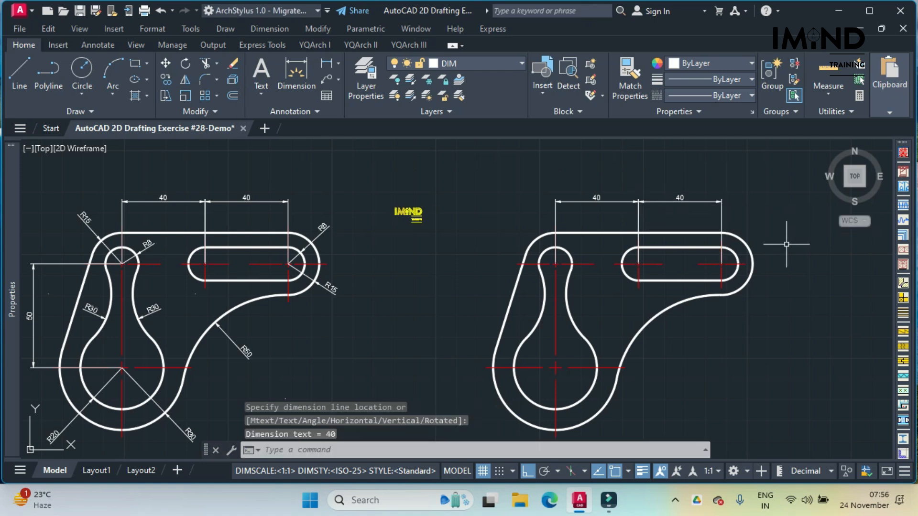
Step: Add radius dimensions to the slot's right end arc and the plate's rounded right end, placing both texts outside the profile
{"action": "left_click", "coordinate": [337, 64]}
{"action": "left_click", "coordinate": [350, 191]}
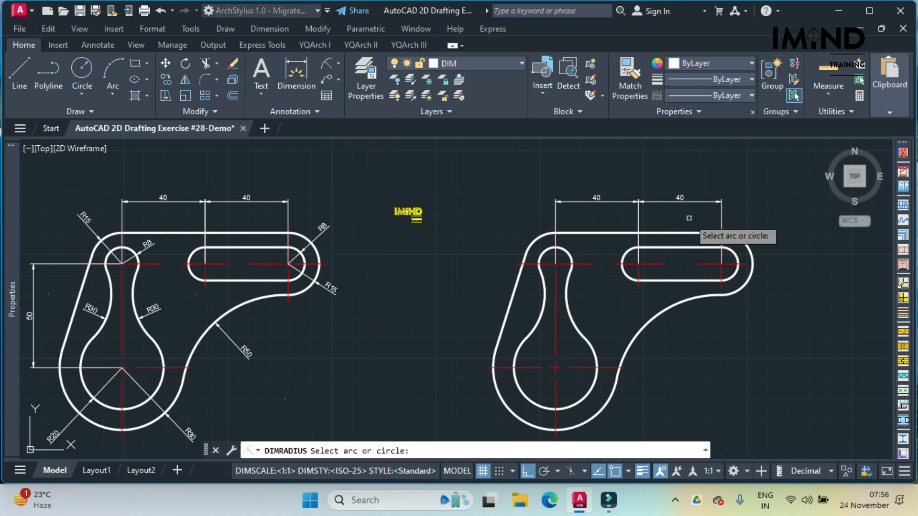
{"action": "left_click", "coordinate": [742, 259]}
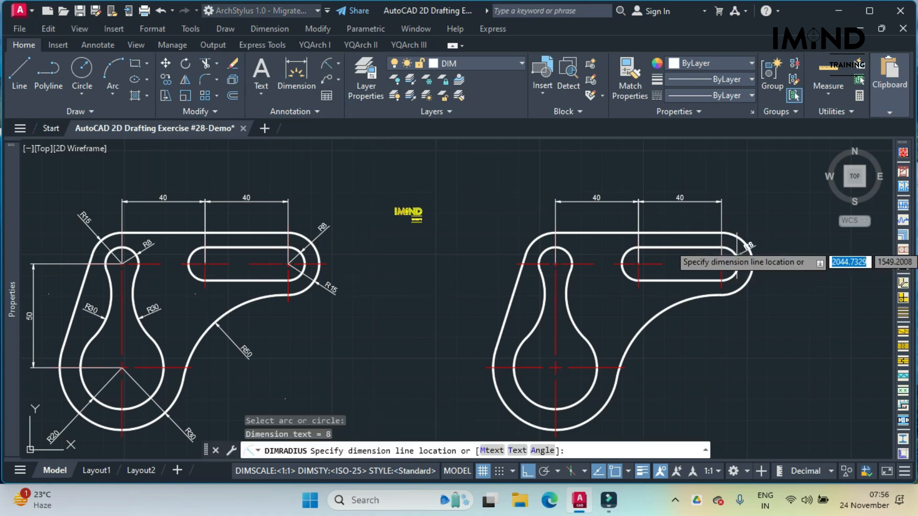
{"action": "left_click", "coordinate": [761, 237]}
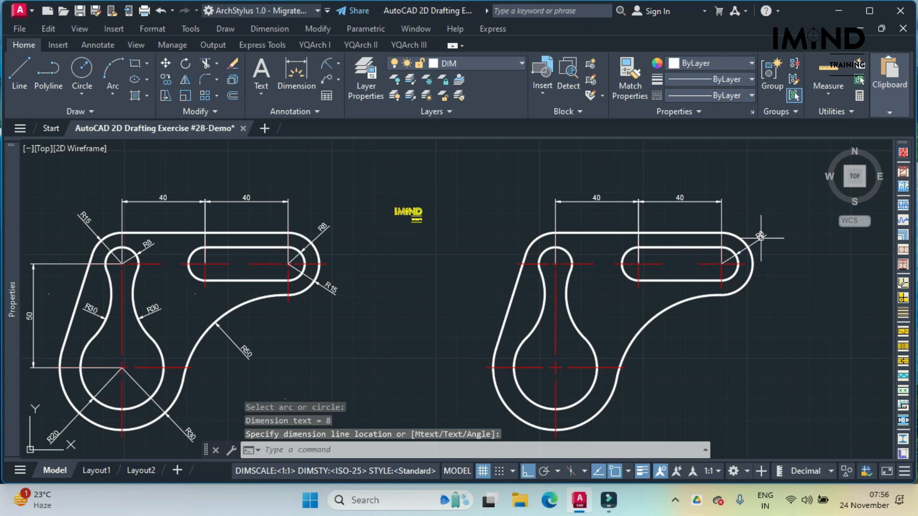
{"action": "left_click", "coordinate": [329, 65]}
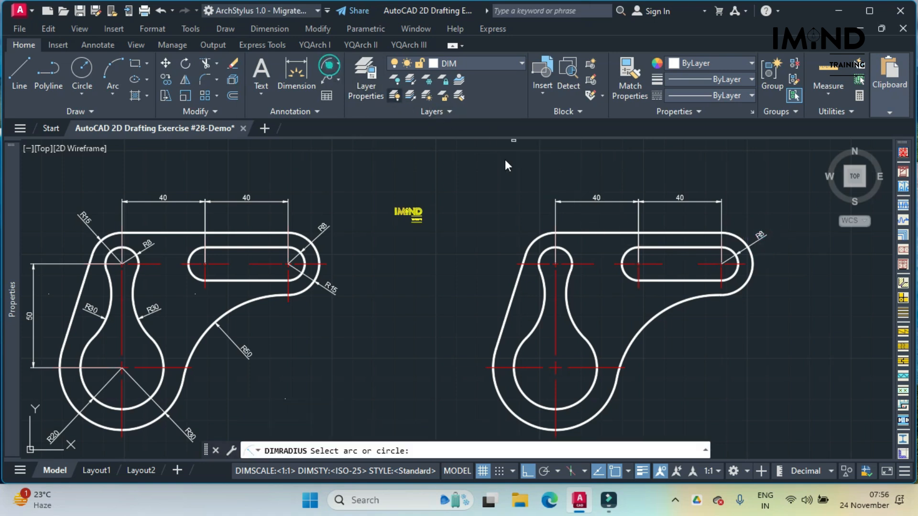
{"action": "left_click", "coordinate": [750, 282]}
{"action": "left_click", "coordinate": [768, 292]}
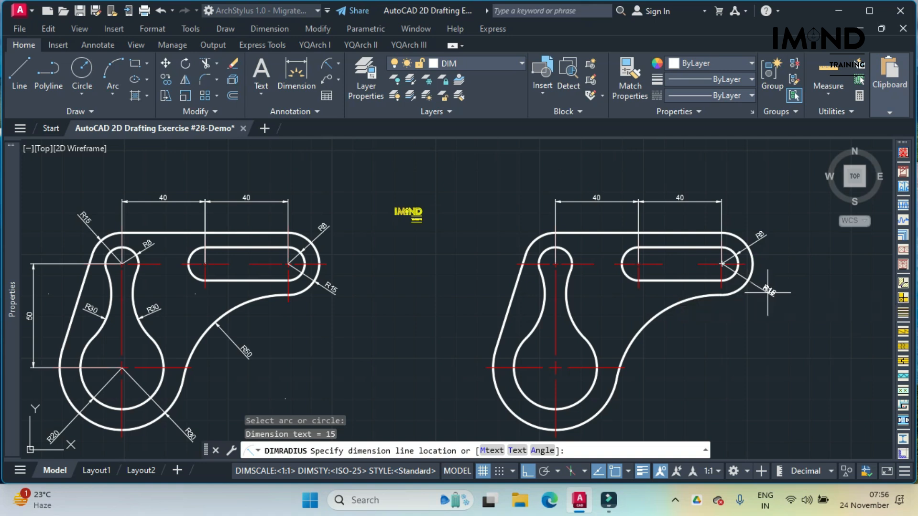
Step: Add a radius dimension to the large concave arc on the plate's lower right edge, with its text outside the profile
{"action": "left_click", "coordinate": [326, 70]}
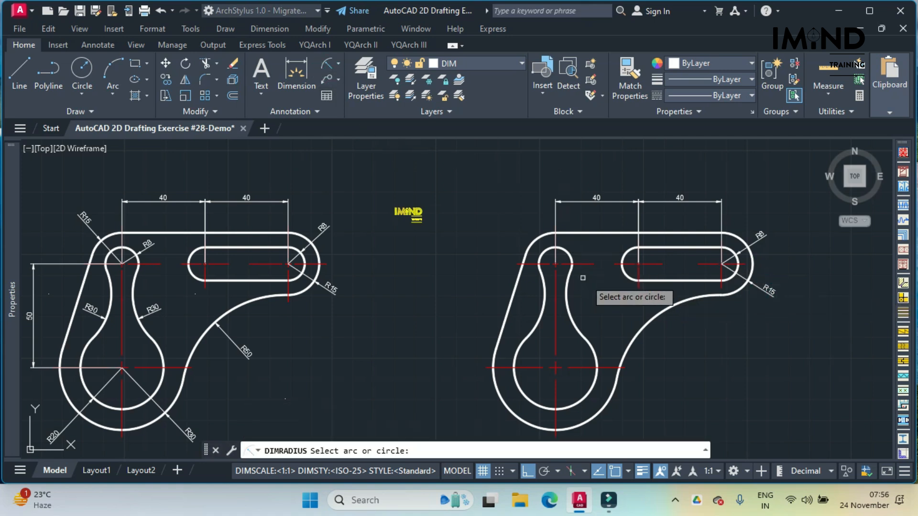
{"action": "left_click", "coordinate": [649, 322]}
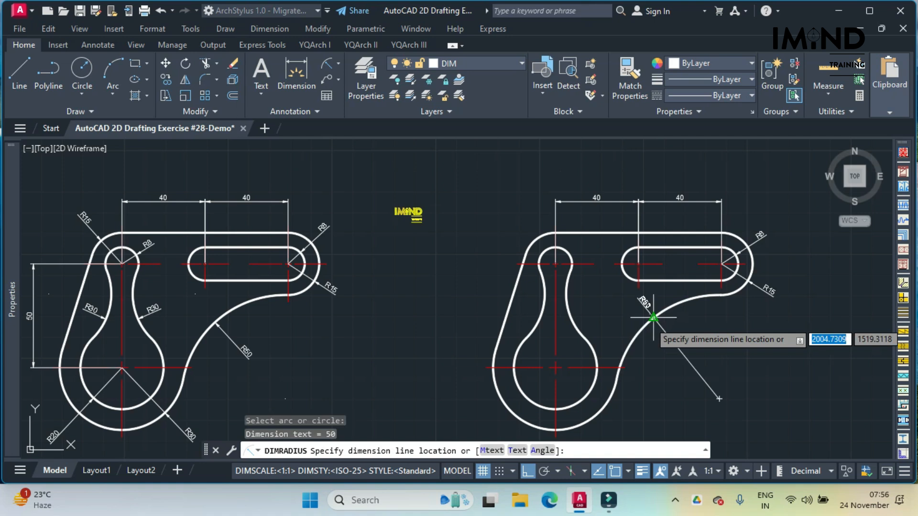
{"action": "left_click", "coordinate": [689, 354]}
Step: Add radius dimensions to the plate's large lower outer arc and the keyhole's large lower arc, with texts at the lower right and lower left
{"action": "middle_click_drag", "start_coordinate": [639, 367], "coordinate": [623, 308]}
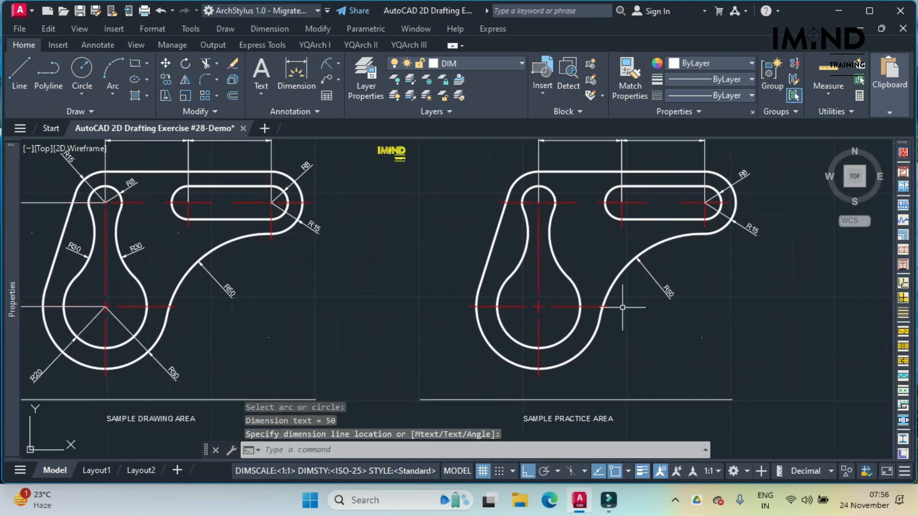
{"action": "left_click", "coordinate": [324, 63]}
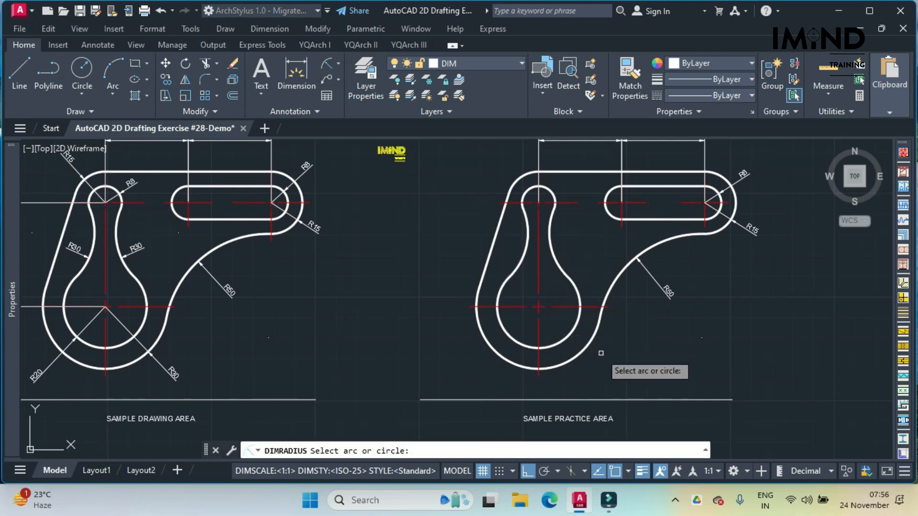
{"action": "left_click", "coordinate": [592, 342]}
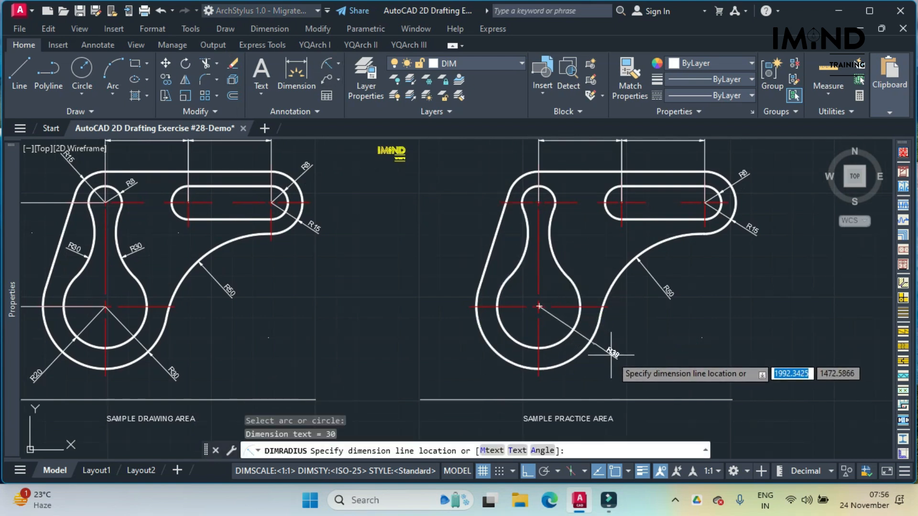
{"action": "left_click", "coordinate": [614, 357]}
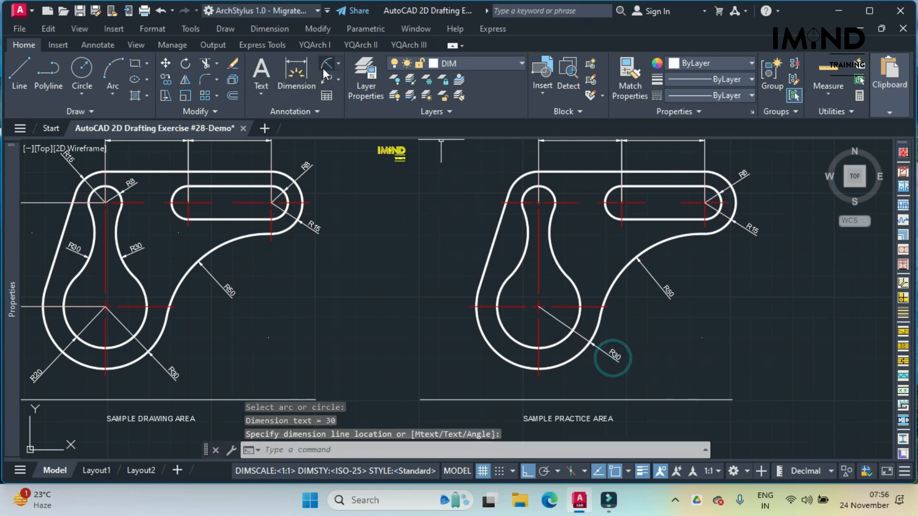
{"action": "key", "text": "Return"}
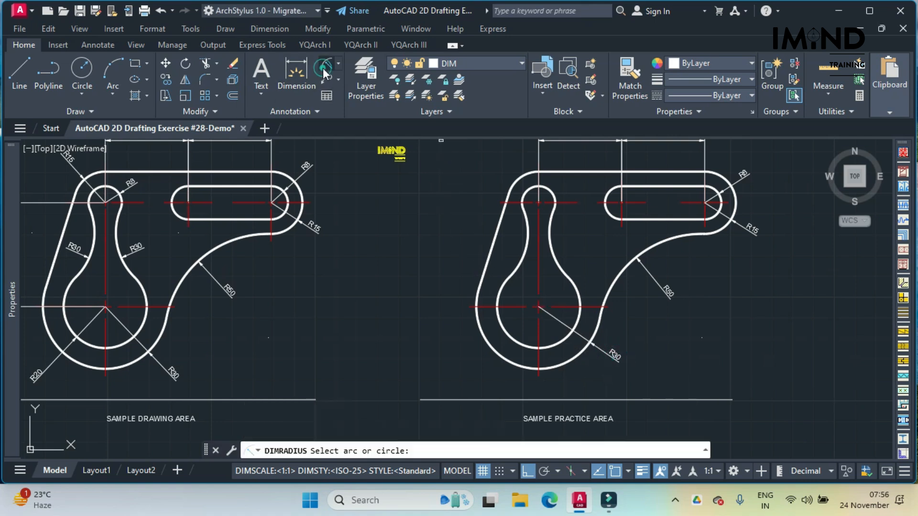
{"action": "left_click", "coordinate": [506, 332]}
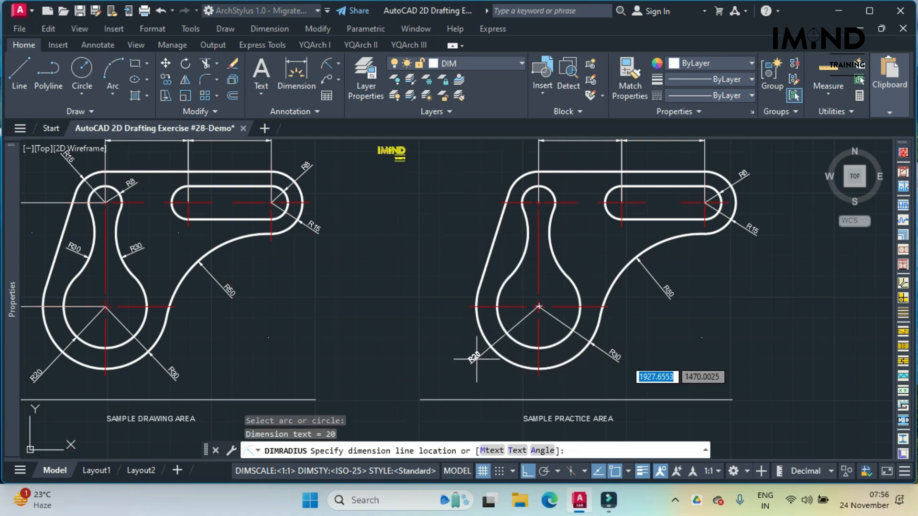
{"action": "left_click", "coordinate": [476, 358]}
Step: Add radius dimensions to the right and left neck arcs of the keyhole, each text beside its arc
{"action": "key", "text": "Return"}
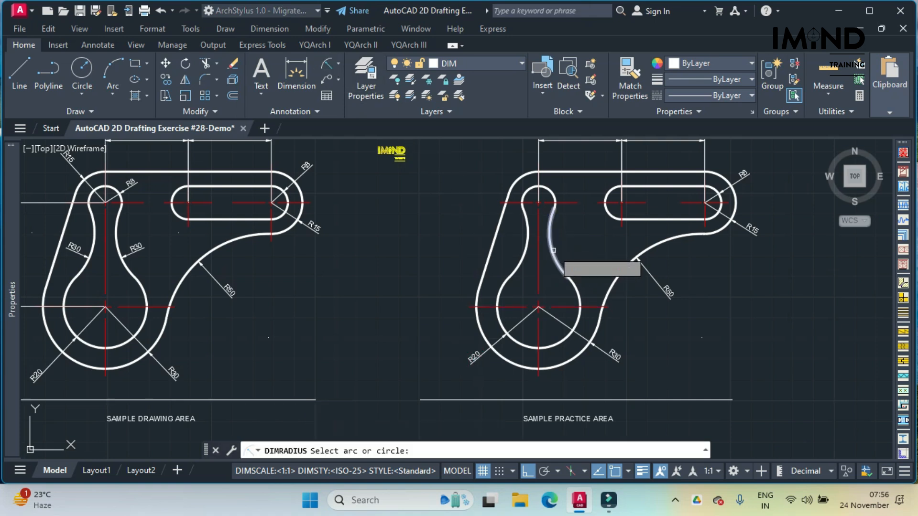
{"action": "left_click", "coordinate": [553, 250]}
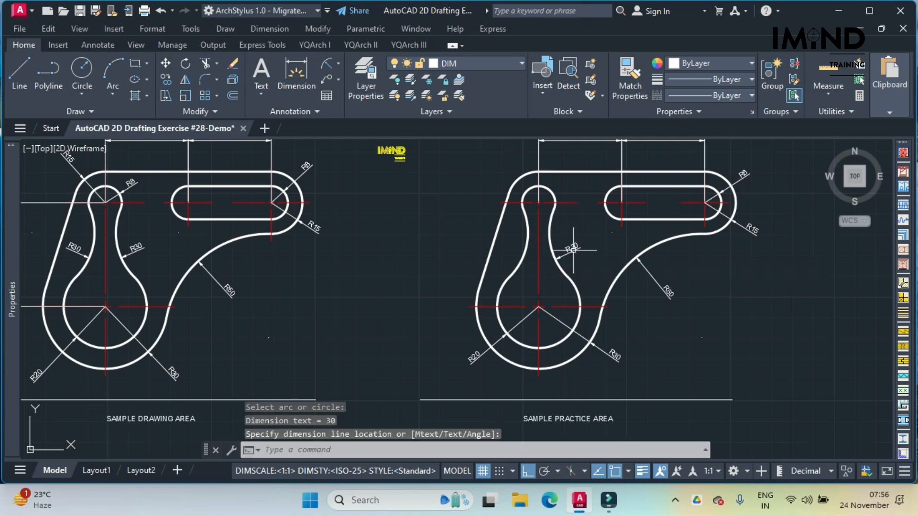
{"action": "left_click", "coordinate": [574, 250]}
{"action": "key", "text": "Return"}
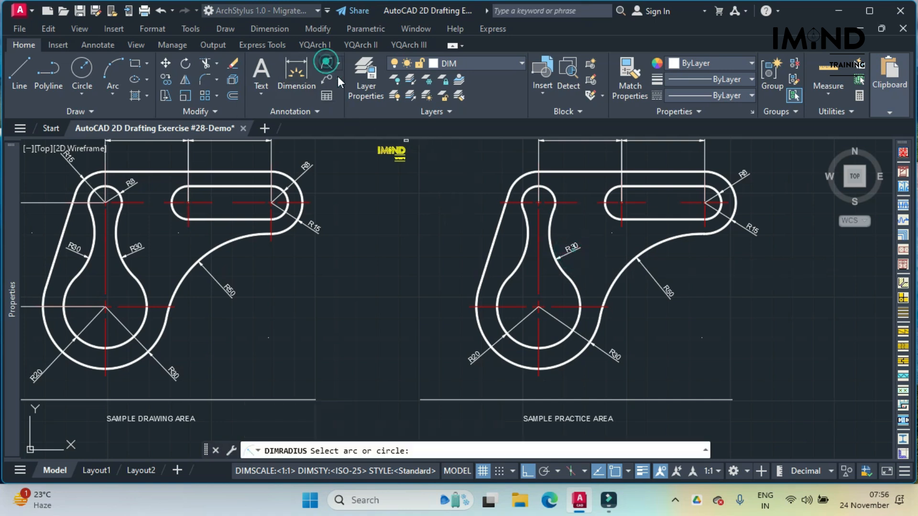
{"action": "left_click", "coordinate": [510, 272]}
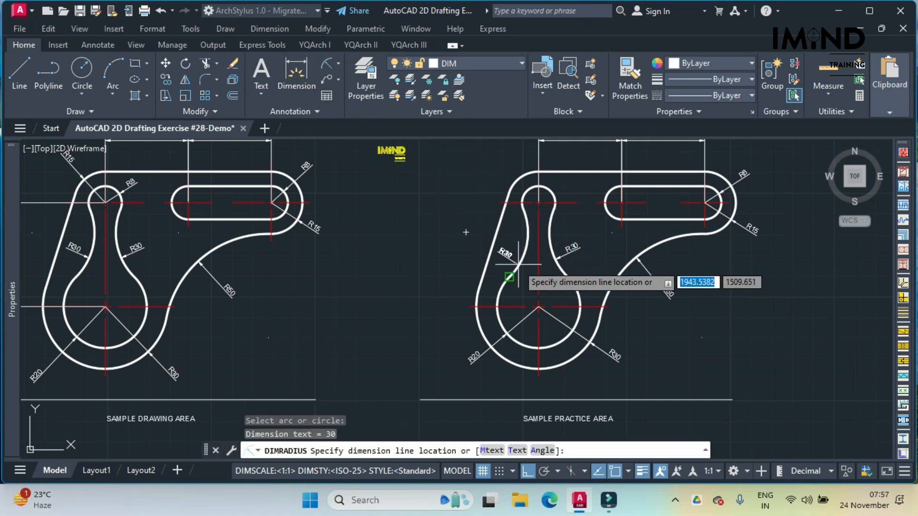
{"action": "left_click", "coordinate": [508, 254]}
Step: Add a vertical linear dimension between the keyhole's upper and lower centers, placed to the left of the profile
{"action": "middle_click_drag", "start_coordinate": [481, 246], "coordinate": [534, 271]}
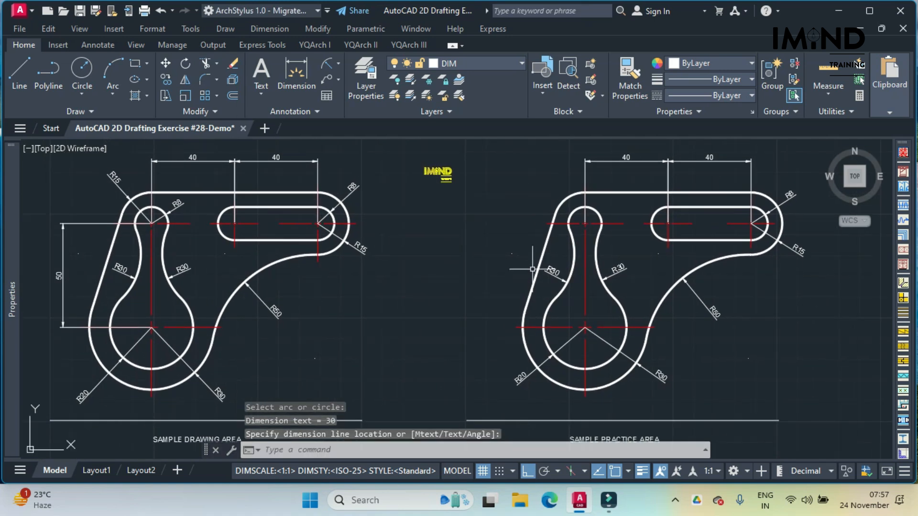
{"action": "left_click", "coordinate": [338, 64]}
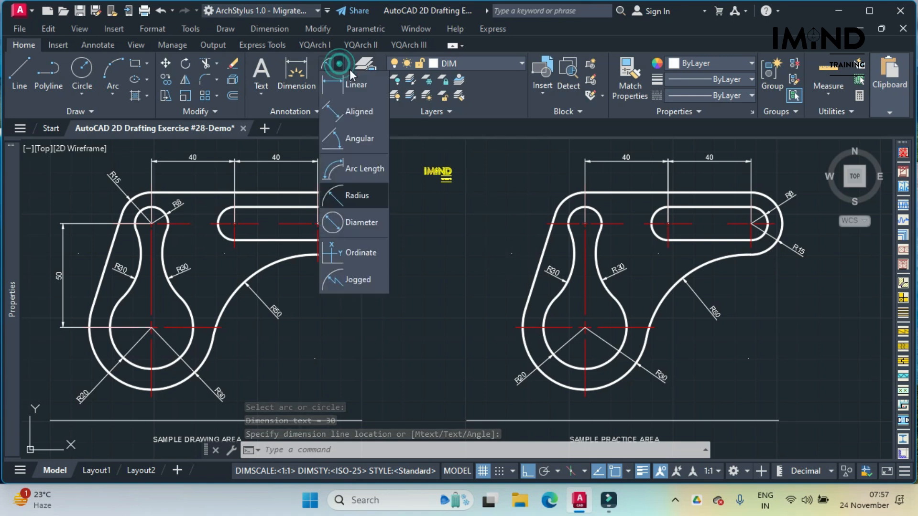
{"action": "left_click", "coordinate": [373, 84]}
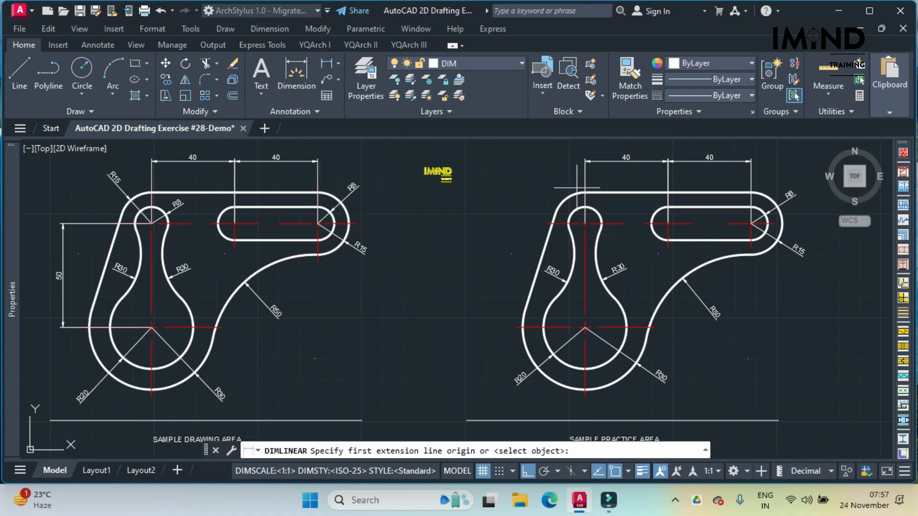
{"action": "left_click", "coordinate": [585, 224]}
{"action": "left_click", "coordinate": [585, 327]}
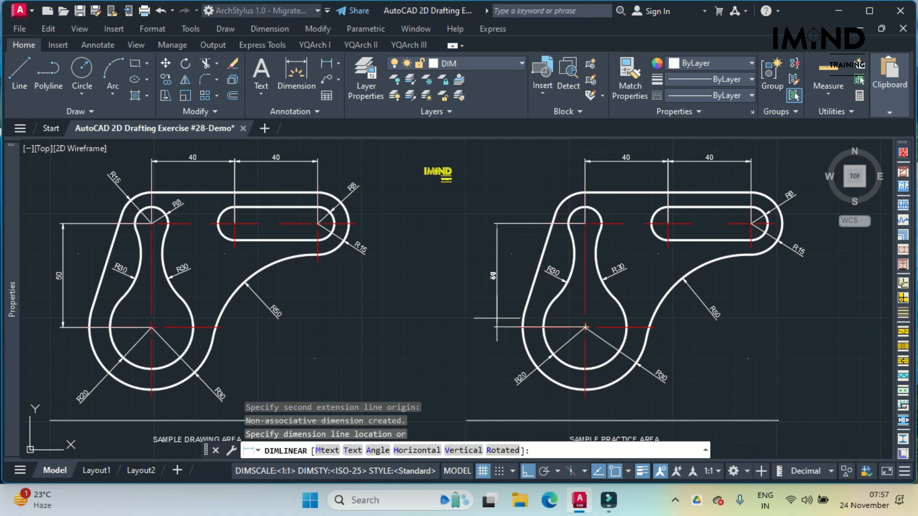
{"action": "left_click", "coordinate": [497, 318]}
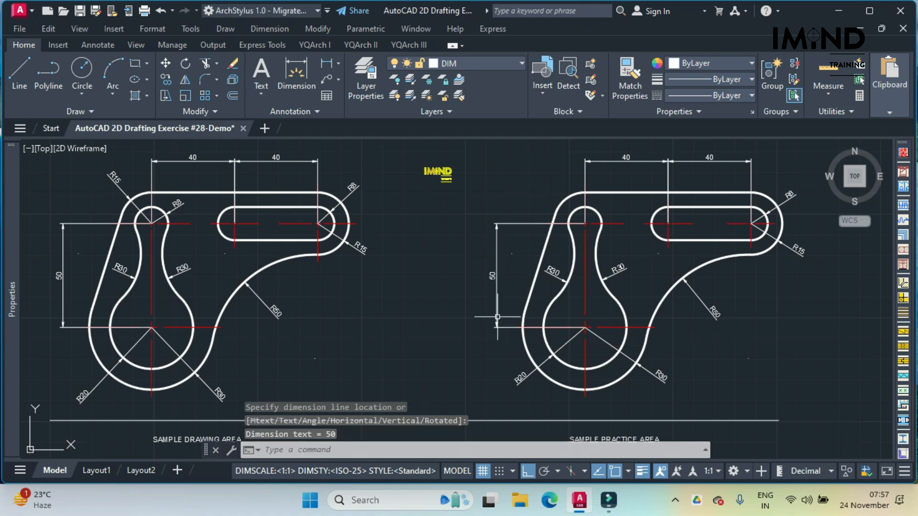
Step: Add a radius dimension to the keyhole's small upper arc, with its text just outside the arc on its right side
{"action": "left_click", "coordinate": [338, 63]}
{"action": "left_click", "coordinate": [357, 192]}
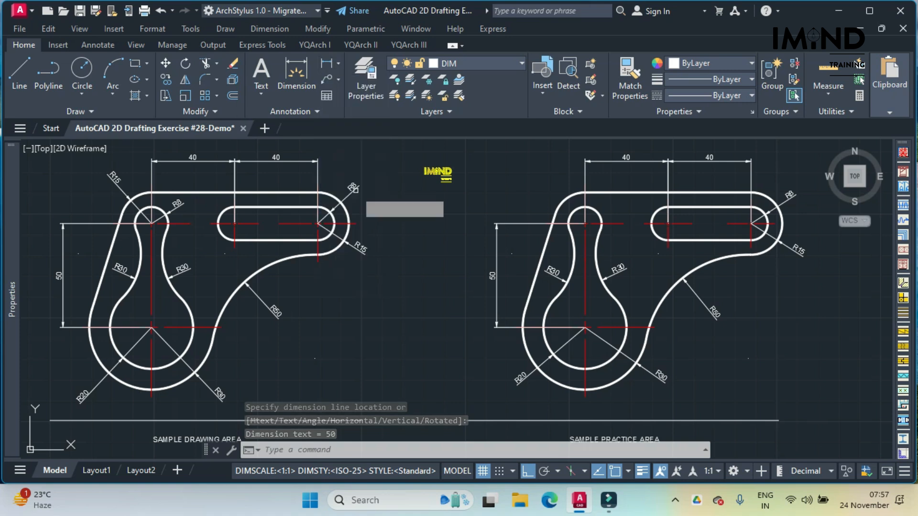
{"action": "left_click", "coordinate": [595, 211]}
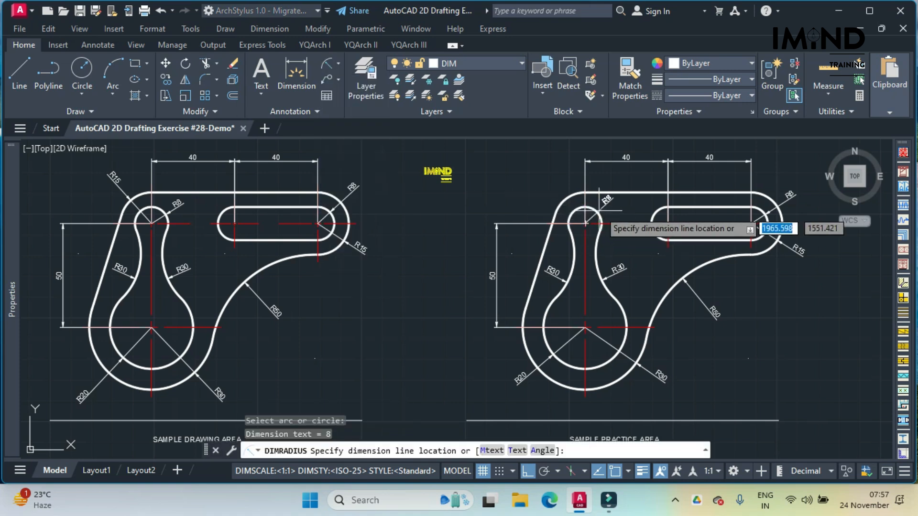
{"action": "left_click", "coordinate": [608, 210]}
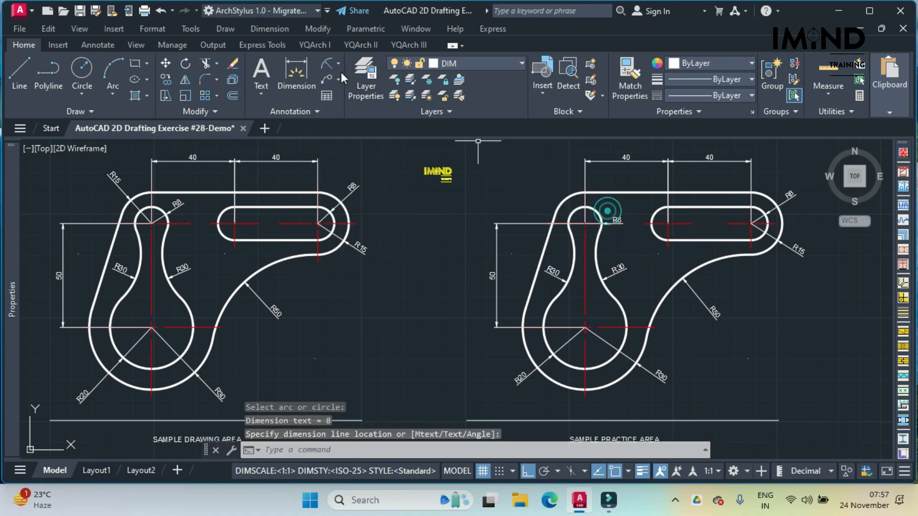
Step: Add a radius dimension to the plate's upper left outer corner arc, with its text outside the profile at the upper left
{"action": "key", "text": "space"}
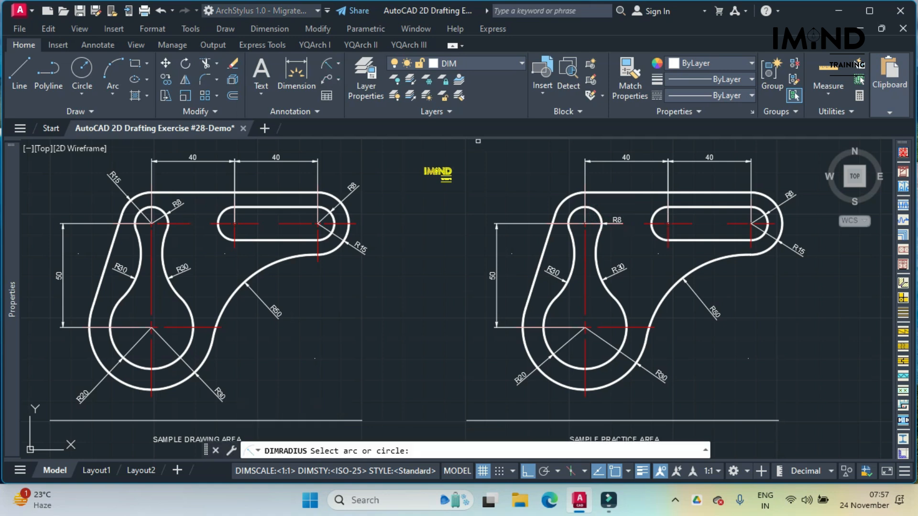
{"action": "left_click", "coordinate": [565, 197]}
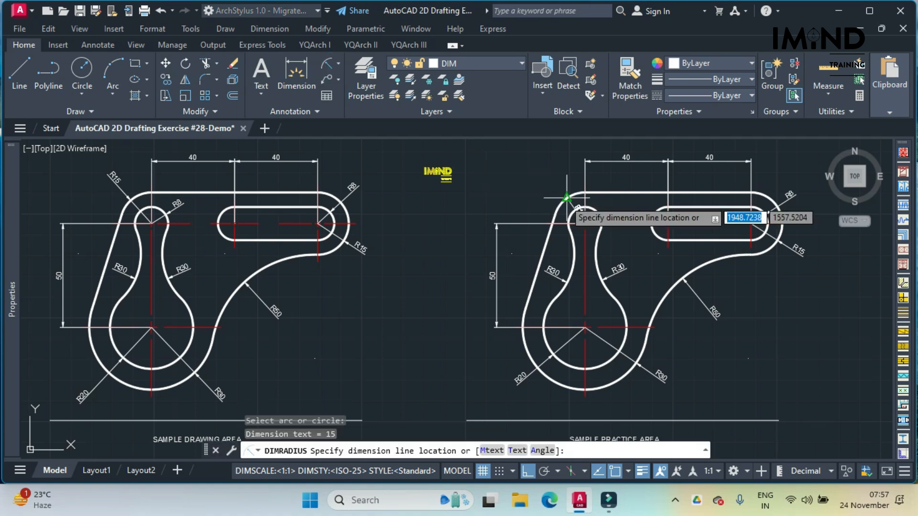
{"action": "left_click", "coordinate": [545, 181]}
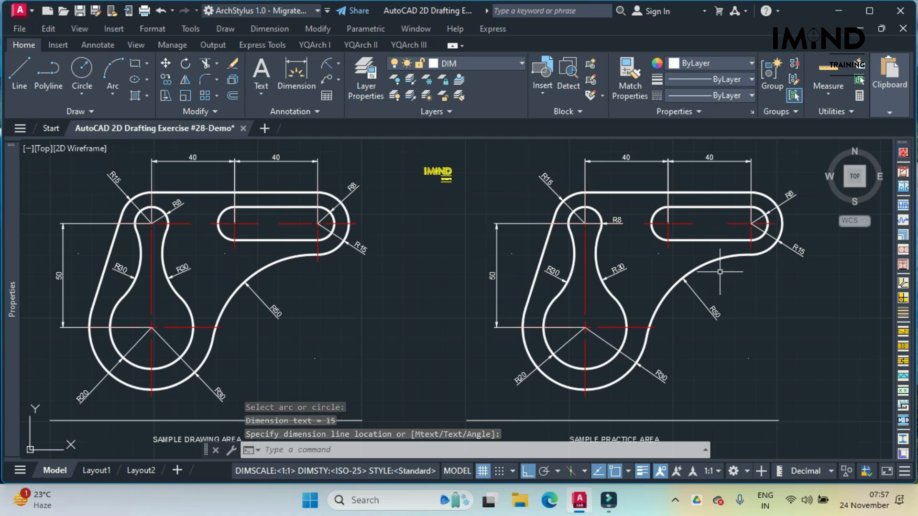
{"action": "key", "text": "Escape"}
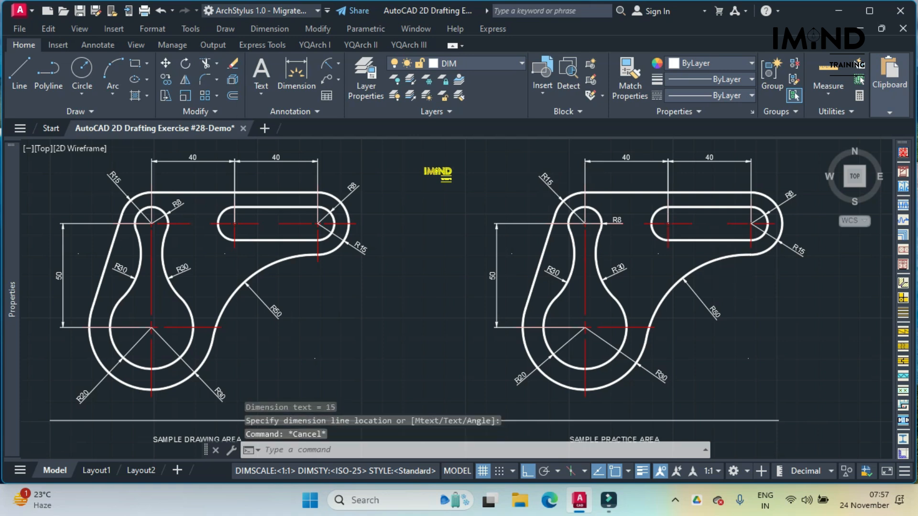
{"action": "scroll", "coordinate": [718, 270], "scroll_direction": "down", "scroll_amount": 2}
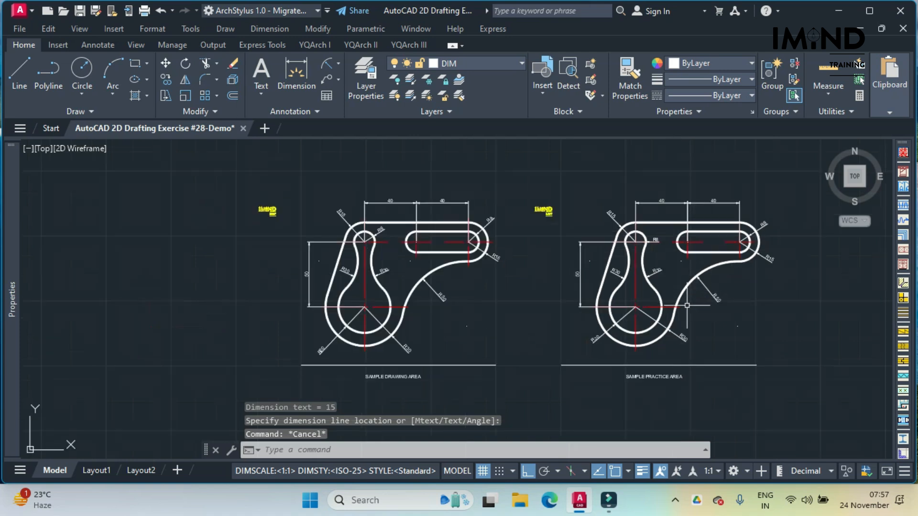
{"action": "scroll", "coordinate": [655, 320], "scroll_direction": "up", "scroll_amount": 2}
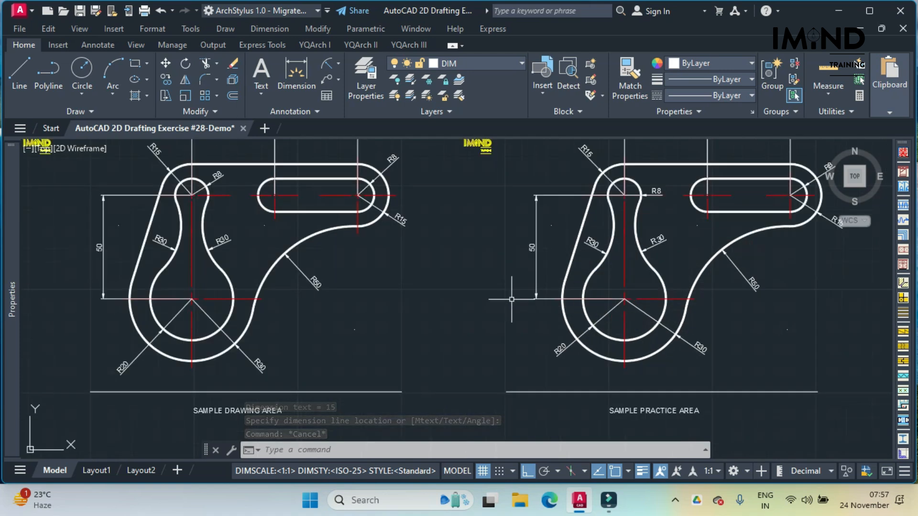
{"action": "middle_click_drag", "start_coordinate": [510, 300], "coordinate": [511, 325]}
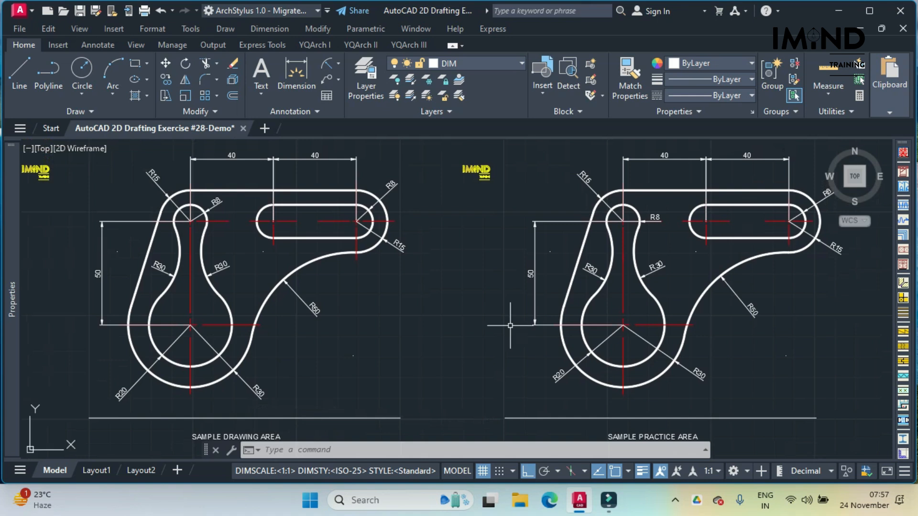